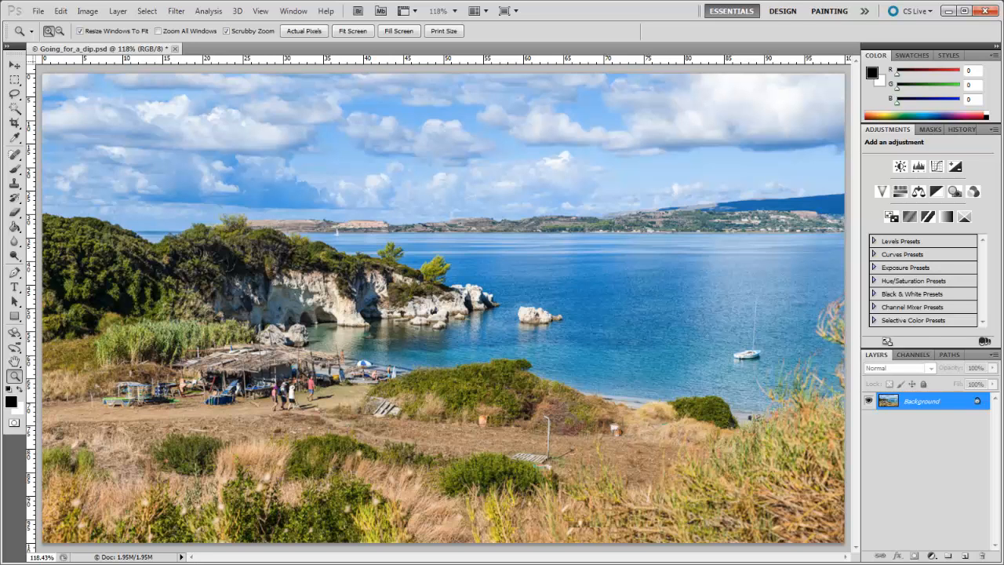
Show the vertical guides over the photo to check its composition, and hide them again.
{"action": "key", "text": "ctrl+;"}
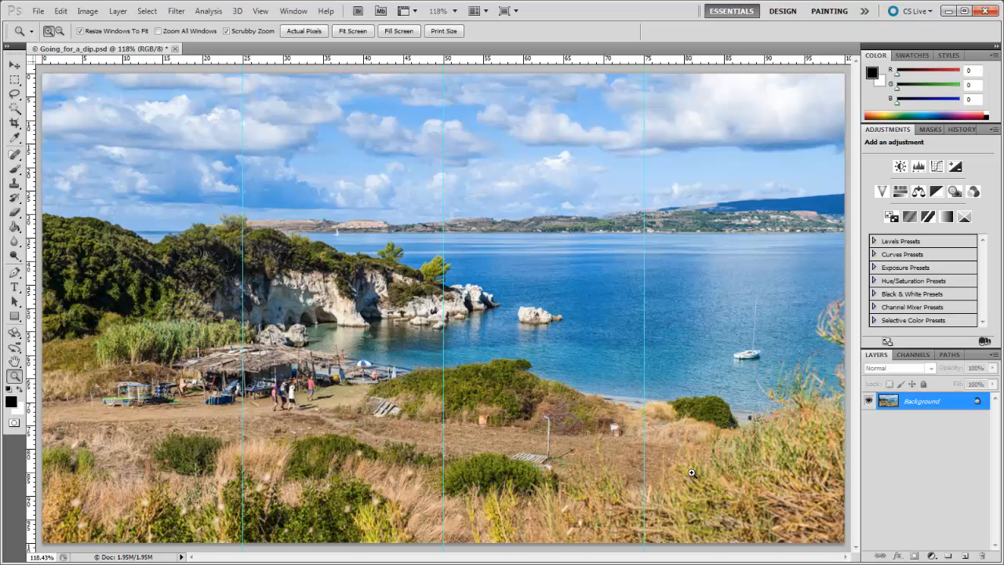
{"action": "key", "text": "ctrl+semicolon"}
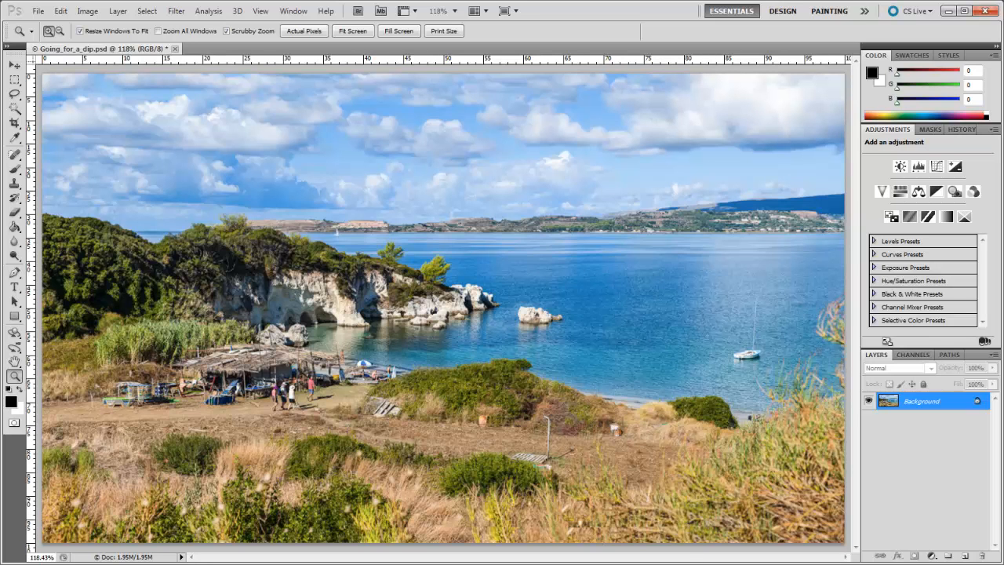
Crop the photo with the Rule of Thirds overlay, cutting much of the foreground and the left side, plus strips along the top and right edges.
{"action": "left_click", "coordinate": [14, 124]}
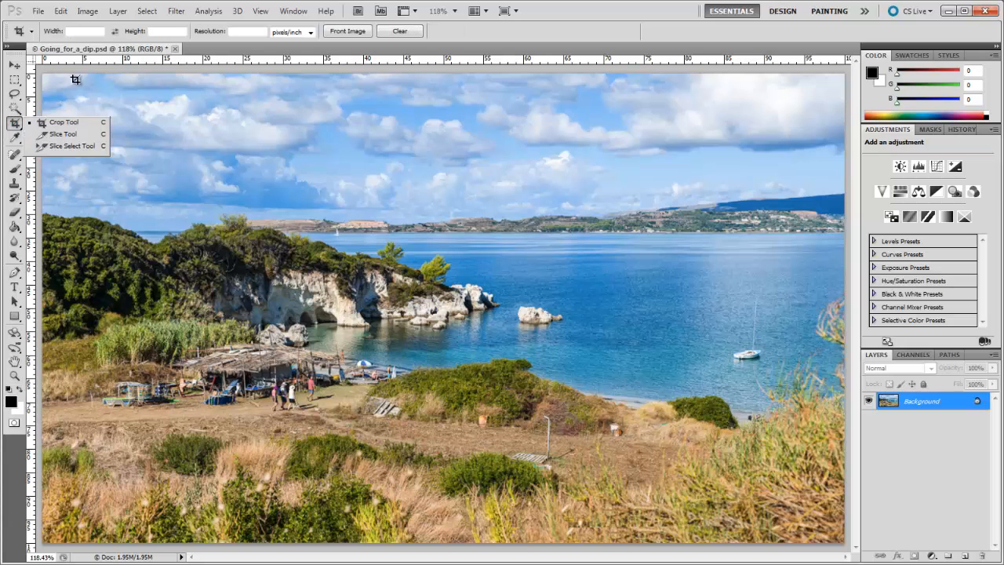
{"action": "left_click_drag", "start_coordinate": [51, 82], "coordinate": [844, 544]}
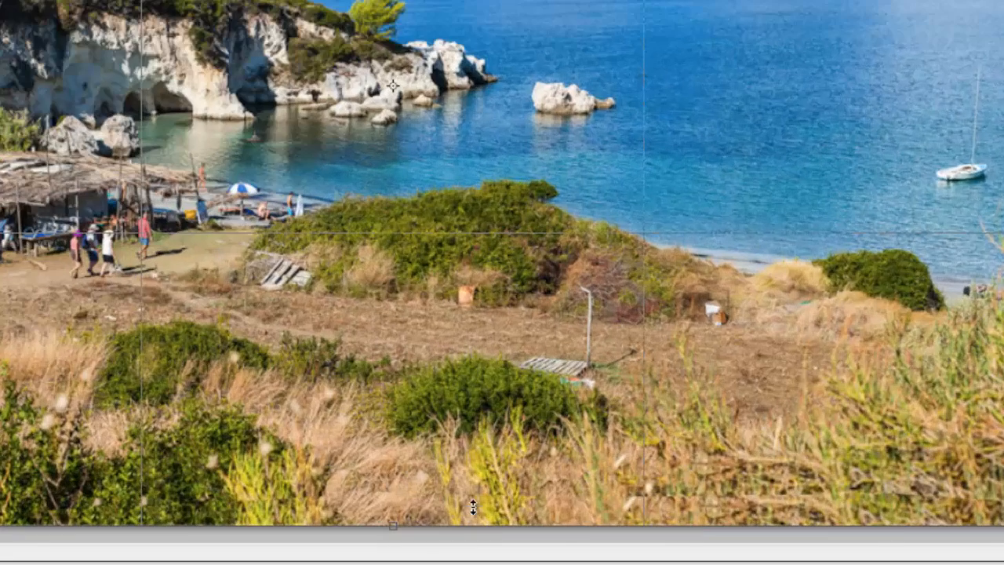
{"action": "left_click_drag", "start_coordinate": [480, 543], "coordinate": [495, 448]}
{"action": "left_click_drag", "start_coordinate": [490, 348], "coordinate": [490, 347]}
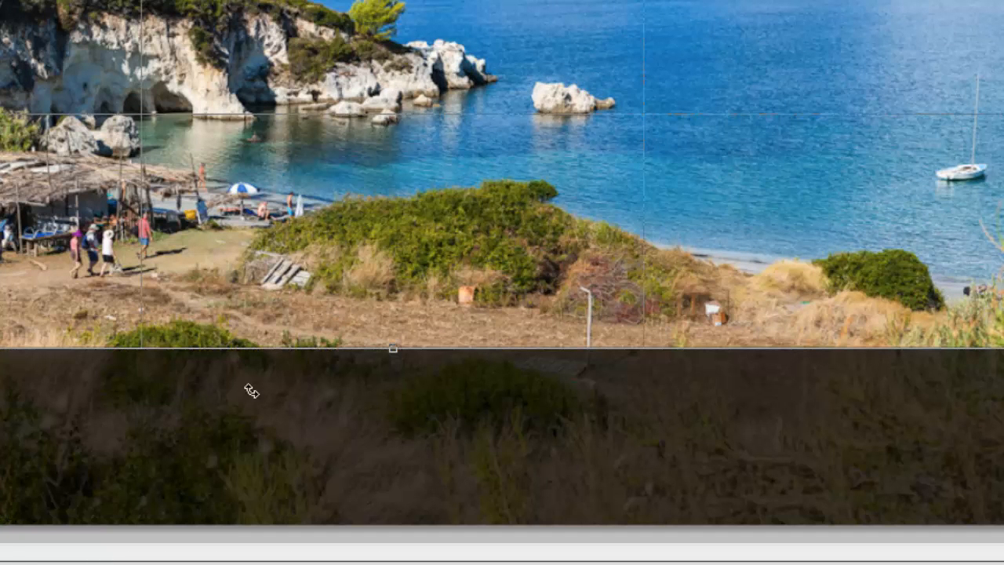
{"action": "left_click_drag", "start_coordinate": [394, 350], "coordinate": [395, 370]}
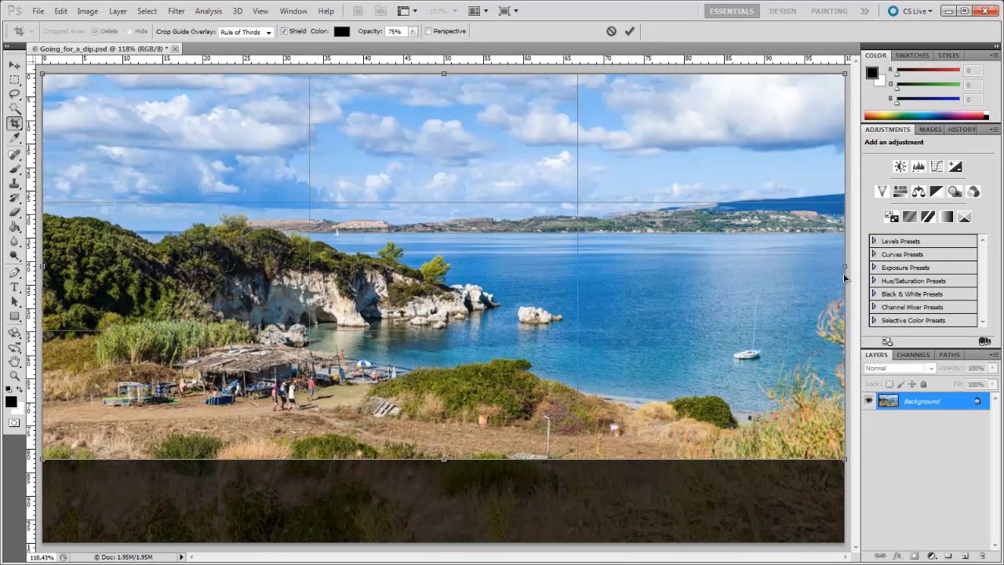
{"action": "left_click_drag", "start_coordinate": [840, 268], "coordinate": [813, 268]}
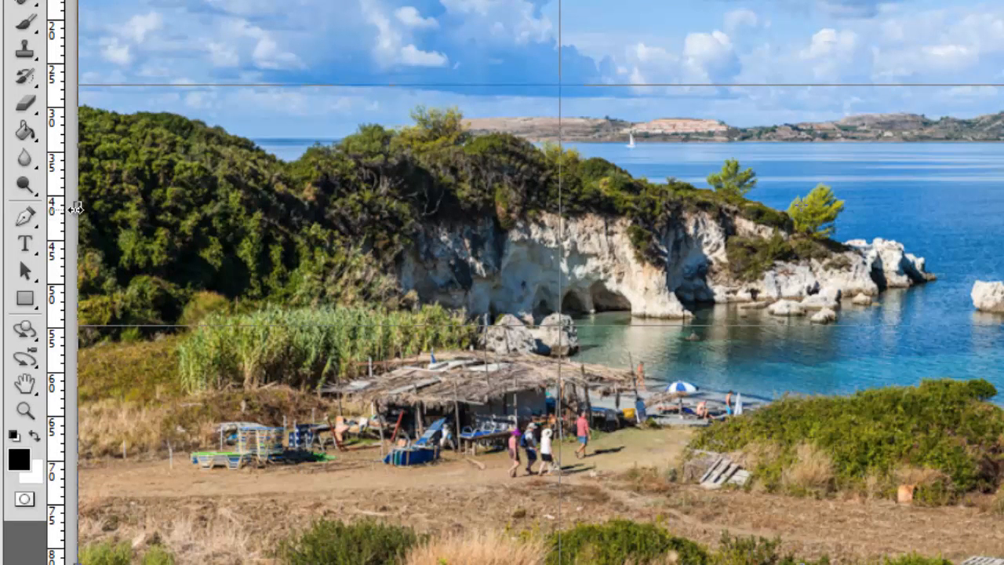
{"action": "left_click_drag", "start_coordinate": [74, 208], "coordinate": [364, 263]}
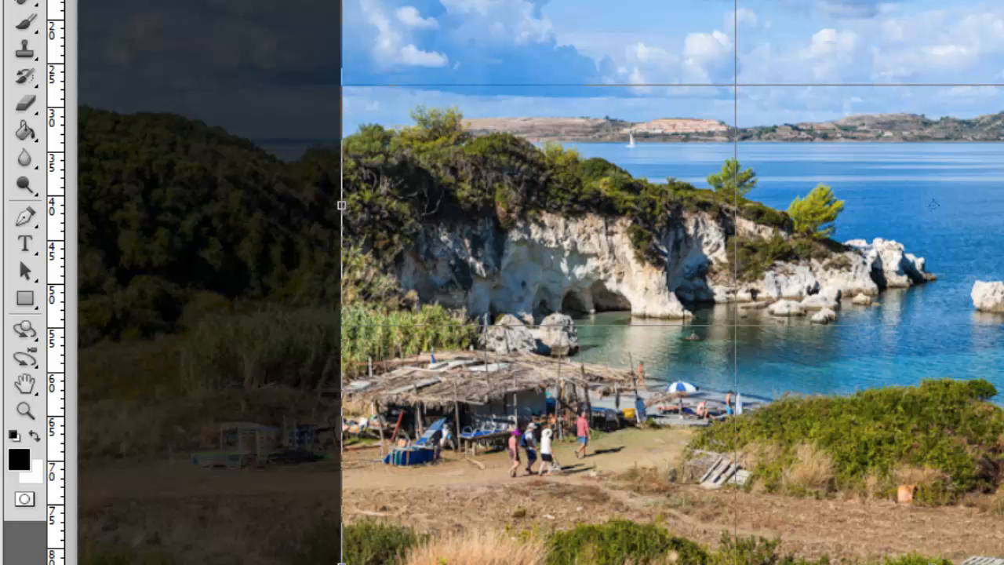
{"action": "left_click_drag", "start_coordinate": [933, 0], "coordinate": [932, 51]}
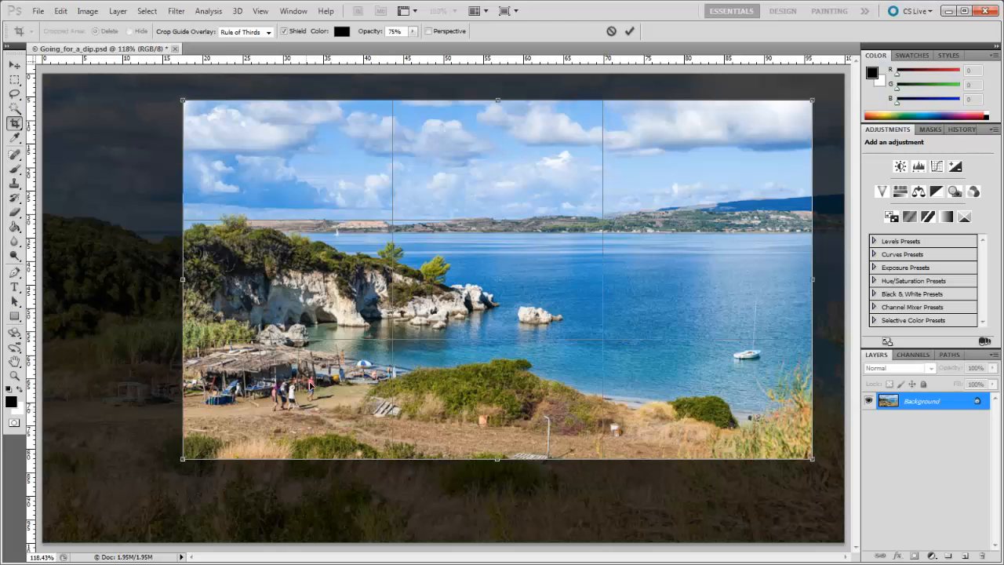
{"action": "left_click", "coordinate": [629, 30]}
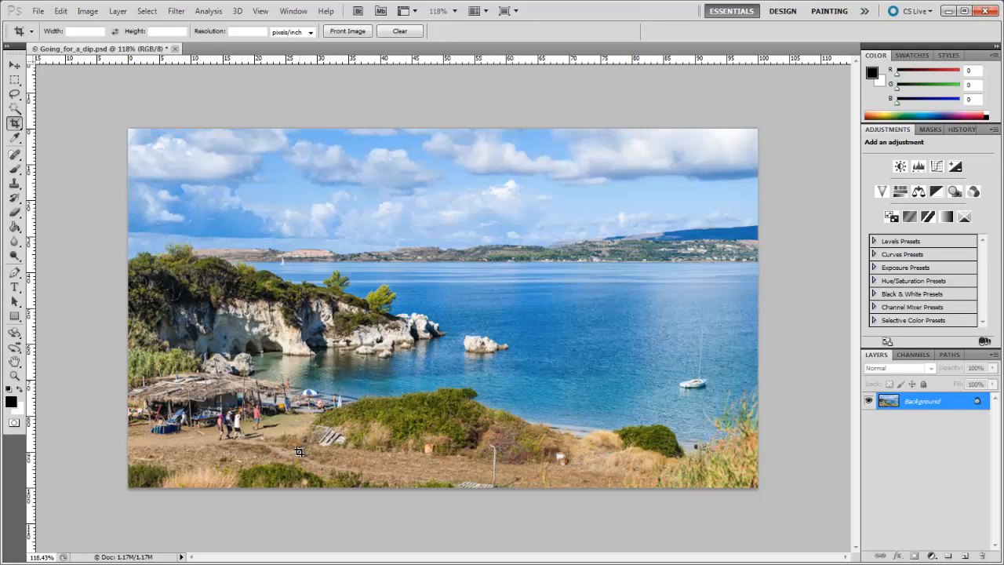
Remove the wooden pallet beside the large bush with the Clone Stamp at brush size 15, sampling from the surrounding grass and foliage.
{"action": "key", "text": "ctrl+plus"}
{"action": "key", "text": "ctrl+plus"}
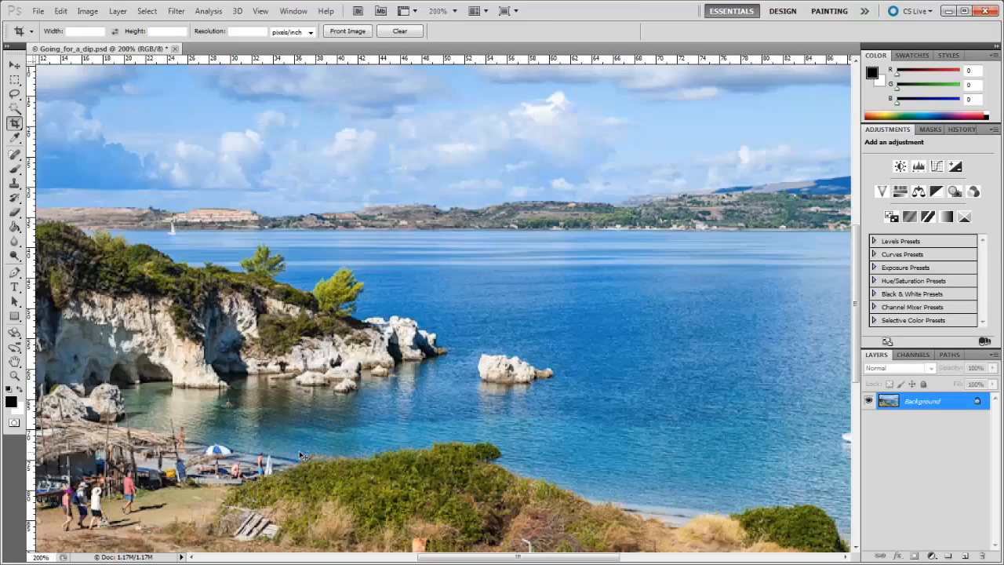
{"action": "left_click_drag", "start_coordinate": [302, 456], "coordinate": [477, 249]}
{"action": "left_click_drag", "start_coordinate": [447, 390], "coordinate": [545, 343]}
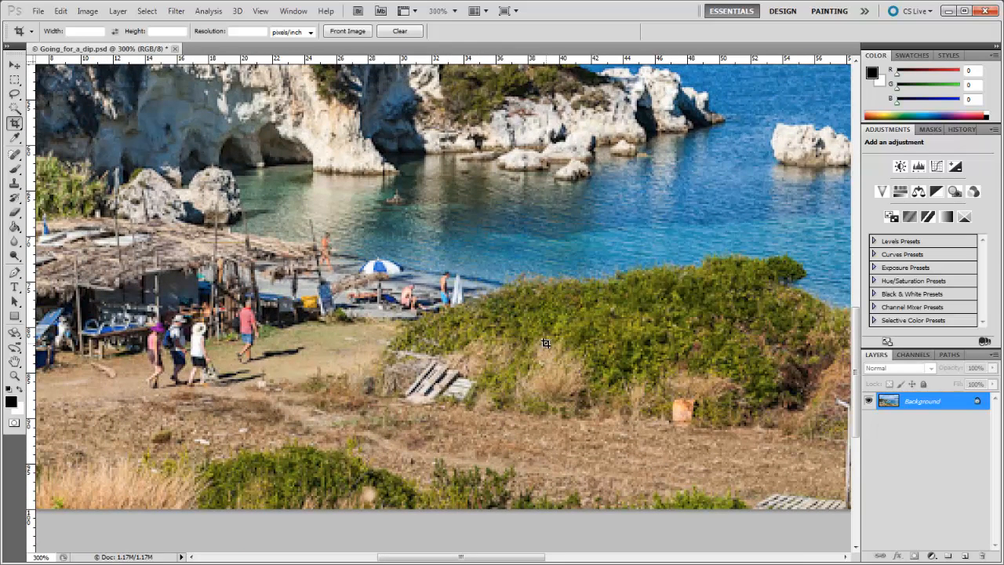
{"action": "left_click", "coordinate": [14, 185]}
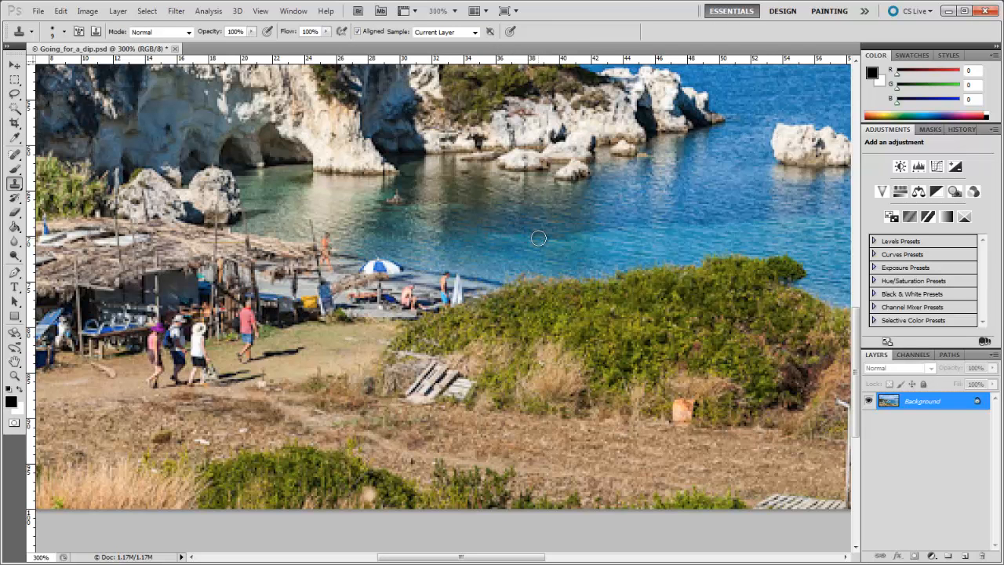
{"action": "key", "text": "bracketright"}
{"action": "key", "text": "bracketright"}
{"action": "key", "text": "bracketright"}
{"action": "key", "text": "bracketright"}
{"action": "key", "text": "bracketright"}
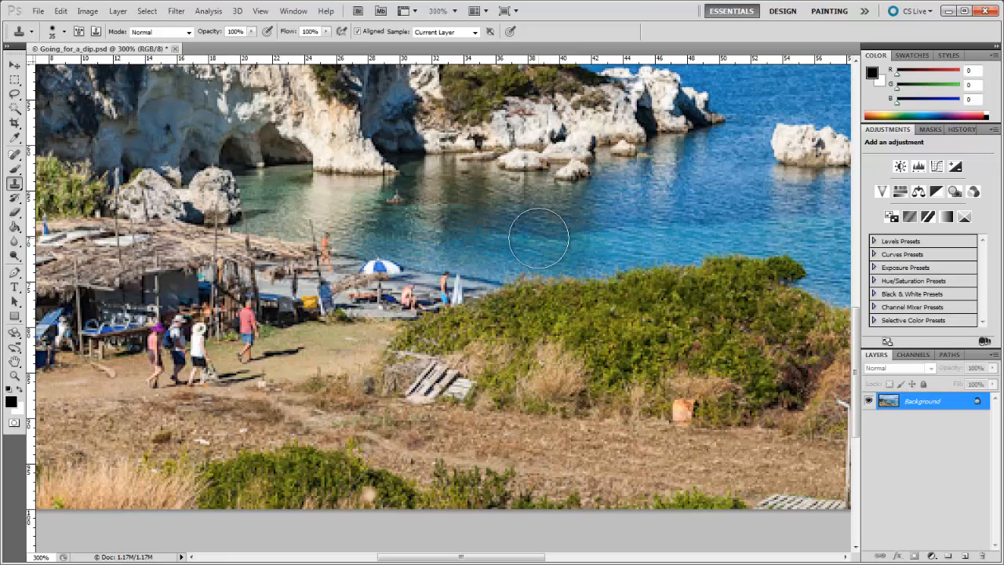
{"action": "key", "text": "bracketright"}
{"action": "key", "text": "bracketright"}
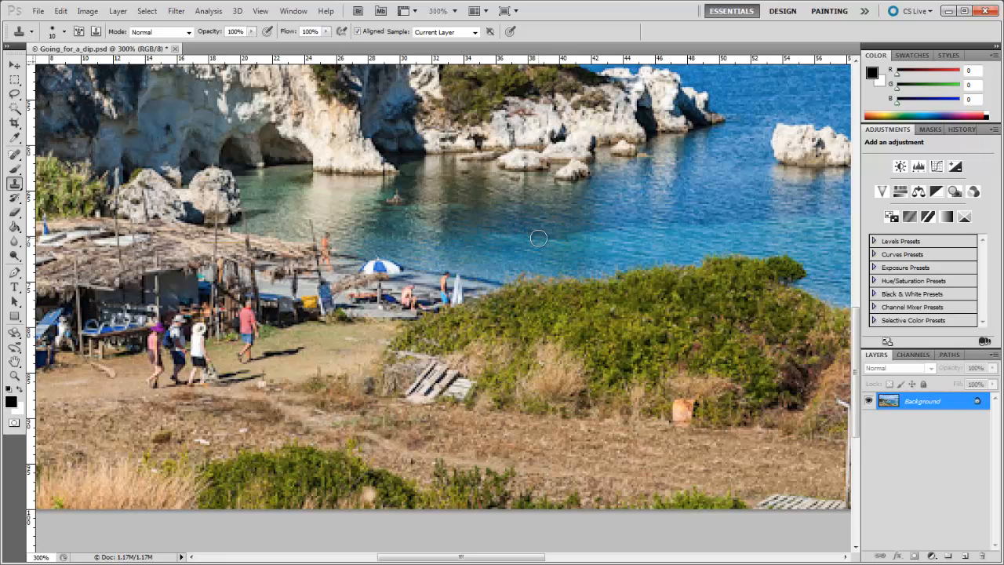
{"action": "key", "text": "bracketleft"}
{"action": "key", "text": "bracketleft"}
{"action": "key", "text": "bracketleft"}
{"action": "left_click", "coordinate": [508, 389], "text": "alt"}
{"action": "mouse_move", "coordinate": [469, 391]}
{"action": "left_mouse_down"}
{"action": "mouse_move", "coordinate": [456, 380]}
{"action": "mouse_move", "coordinate": [444, 399]}
{"action": "mouse_move", "coordinate": [427, 395]}
{"action": "mouse_move", "coordinate": [442, 392]}
{"action": "mouse_move", "coordinate": [410, 360]}
{"action": "left_mouse_up"}
{"action": "left_click", "coordinate": [485, 352], "text": "alt"}
{"action": "left_click", "coordinate": [442, 331], "text": "alt"}
{"action": "left_click", "coordinate": [401, 361]}
{"action": "left_click", "coordinate": [377, 388], "text": "alt"}
{"action": "left_click", "coordinate": [375, 389], "text": "alt"}
{"action": "mouse_move", "coordinate": [403, 383]}
{"action": "left_mouse_down"}
{"action": "mouse_move", "coordinate": [424, 381]}
{"action": "mouse_move", "coordinate": [420, 395]}
{"action": "mouse_move", "coordinate": [428, 385]}
{"action": "mouse_move", "coordinate": [419, 382]}
{"action": "left_mouse_up"}
{"action": "left_click", "coordinate": [470, 383], "text": "alt"}
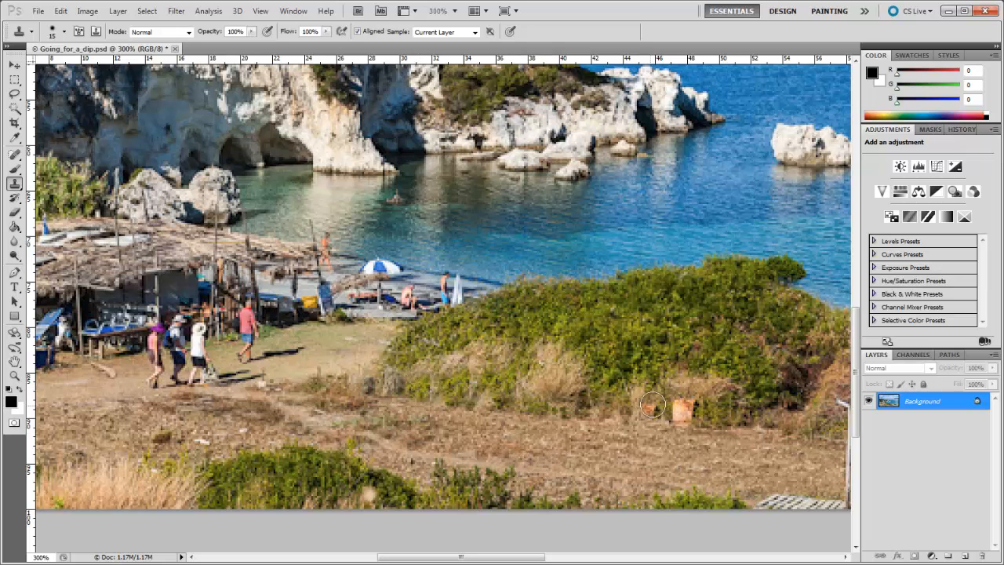
Clone out the orange box at the foot of the bush and the lamp post with the pallet beside it.
{"action": "left_click", "coordinate": [651, 405], "text": "alt"}
{"action": "mouse_move", "coordinate": [674, 409]}
{"action": "left_mouse_down"}
{"action": "mouse_move", "coordinate": [735, 408]}
{"action": "mouse_move", "coordinate": [695, 414]}
{"action": "left_mouse_up"}
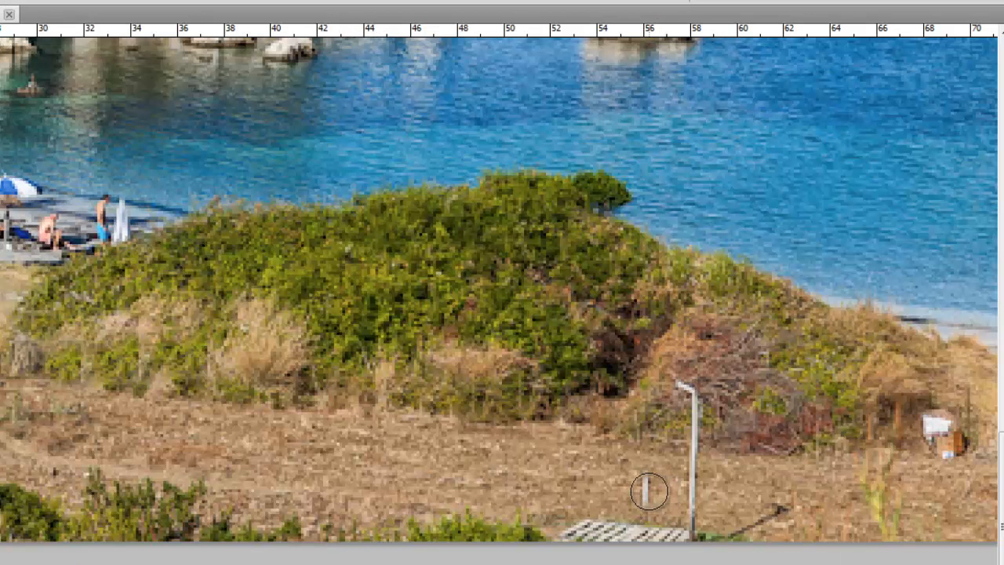
{"action": "mouse_move", "coordinate": [684, 506]}
{"action": "left_mouse_down"}
{"action": "mouse_move", "coordinate": [690, 445]}
{"action": "mouse_move", "coordinate": [680, 393]}
{"action": "left_mouse_up"}
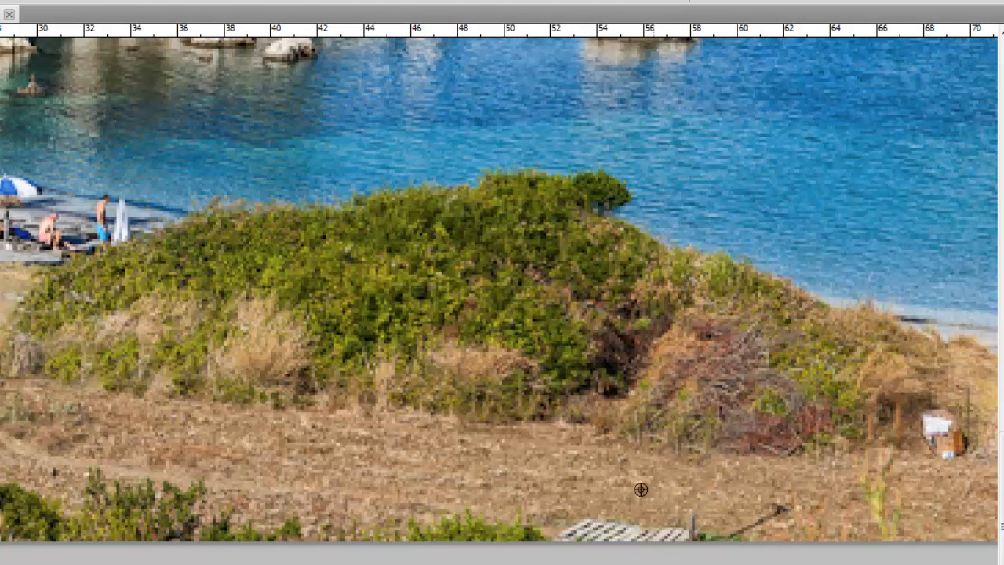
{"action": "mouse_move", "coordinate": [627, 520]}
{"action": "left_mouse_down"}
{"action": "mouse_move", "coordinate": [689, 522]}
{"action": "mouse_move", "coordinate": [548, 528]}
{"action": "left_mouse_up"}
Clone out the remaining shadow of the lamp post and the white and orange boxes near the dry grass.
{"action": "left_click", "coordinate": [665, 499], "text": "alt"}
{"action": "left_click_drag", "start_coordinate": [784, 515], "coordinate": [757, 531]}
{"action": "left_click", "coordinate": [842, 432], "text": "alt"}
{"action": "mouse_move", "coordinate": [933, 430]}
{"action": "left_mouse_down"}
{"action": "mouse_move", "coordinate": [937, 422]}
{"action": "mouse_move", "coordinate": [949, 435]}
{"action": "mouse_move", "coordinate": [926, 444]}
{"action": "left_mouse_up"}
{"action": "left_click_drag", "start_coordinate": [262, 338], "coordinate": [616, 410]}
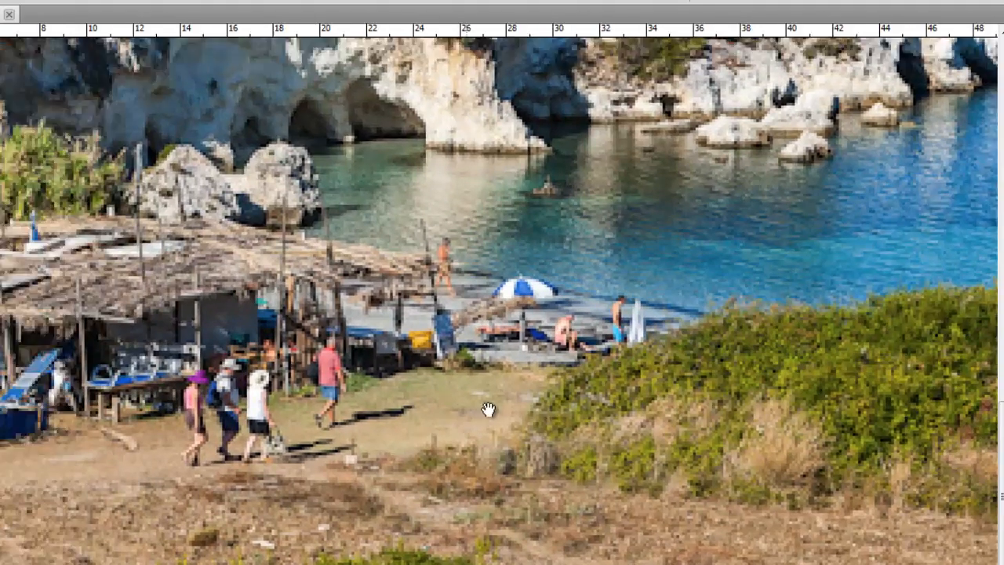
{"action": "left_click", "coordinate": [488, 431]}
{"action": "key", "text": "ctrl+z"}
{"action": "left_click", "coordinate": [419, 428]}
{"action": "key", "text": "ctrl+z"}
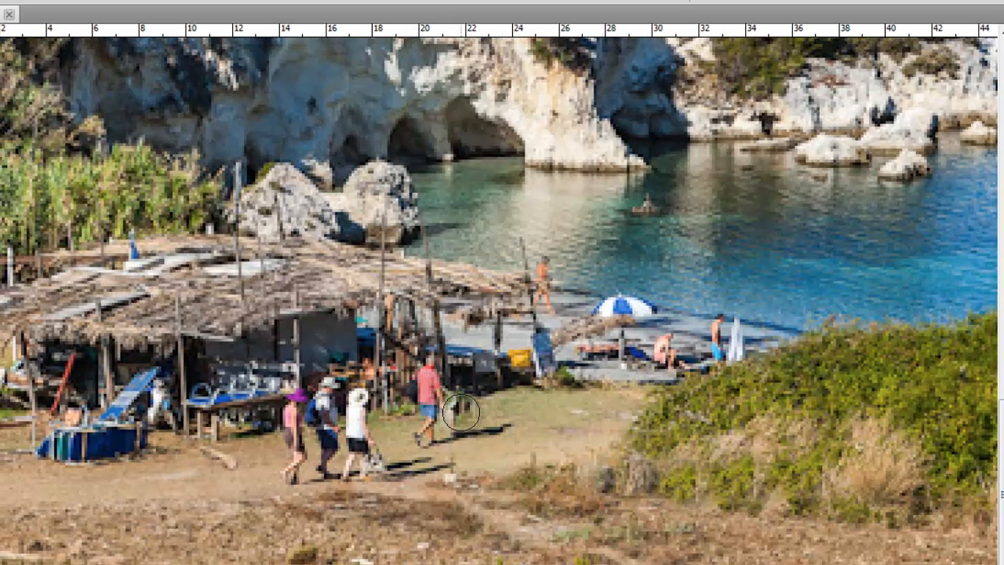
Clone out the man in the red shirt and his shadow, using samples of the nearby ground.
{"action": "scroll", "coordinate": [463, 415], "scroll_direction": "up", "scroll_amount": 1}
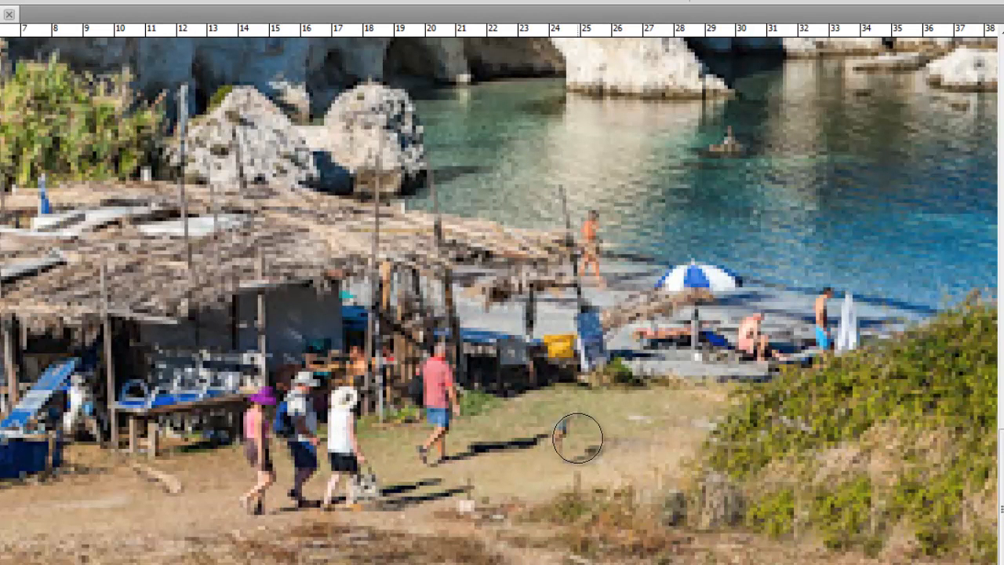
{"action": "left_click", "coordinate": [576, 435], "text": "alt"}
{"action": "left_click_drag", "start_coordinate": [535, 440], "coordinate": [490, 446]}
{"action": "mouse_move", "coordinate": [483, 436]}
{"action": "left_mouse_down"}
{"action": "mouse_move", "coordinate": [444, 450]}
{"action": "mouse_move", "coordinate": [437, 441]}
{"action": "mouse_move", "coordinate": [455, 442]}
{"action": "left_mouse_up"}
{"action": "left_click", "coordinate": [496, 409], "text": "alt"}
{"action": "mouse_move", "coordinate": [460, 412]}
{"action": "left_mouse_down"}
{"action": "mouse_move", "coordinate": [429, 409]}
{"action": "mouse_move", "coordinate": [423, 433]}
{"action": "mouse_move", "coordinate": [435, 369]}
{"action": "mouse_move", "coordinate": [444, 382]}
{"action": "mouse_move", "coordinate": [415, 381]}
{"action": "left_mouse_up"}
{"action": "left_click", "coordinate": [391, 417], "text": "alt"}
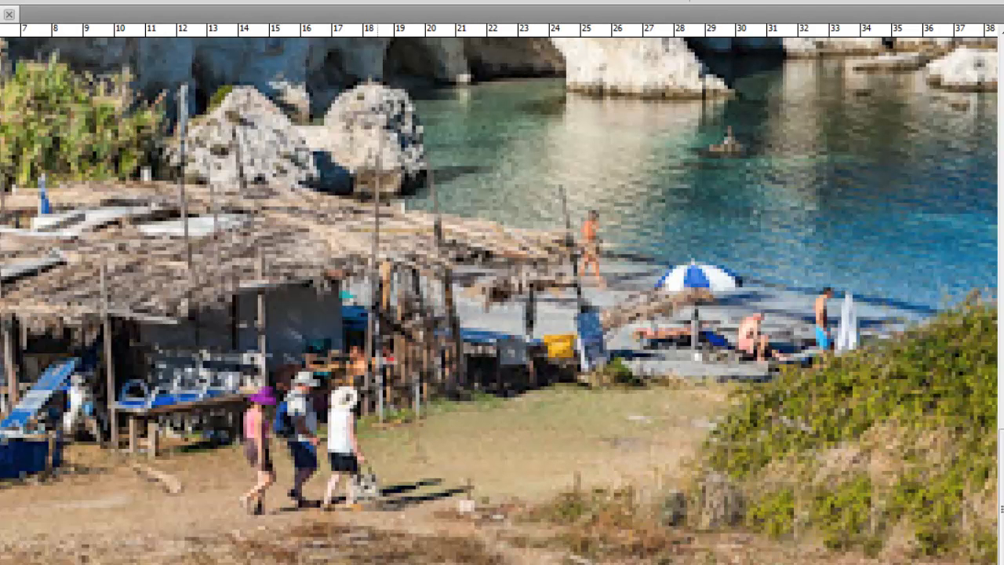
Clone out the red pole under the thatched roof of the hut with a smaller brush.
{"action": "left_click_drag", "start_coordinate": [199, 451], "coordinate": [495, 474]}
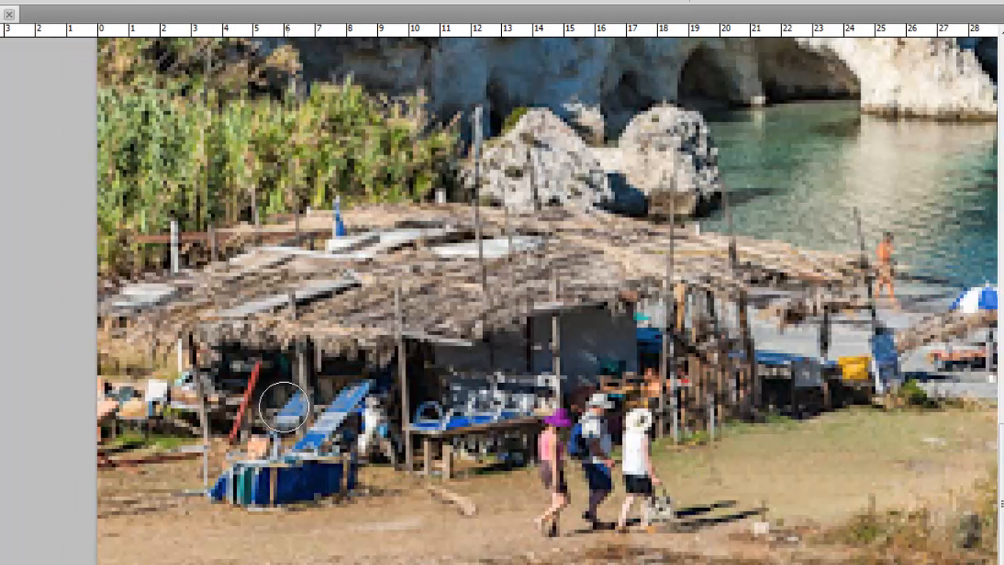
{"action": "mouse_move", "coordinate": [282, 405]}
{"action": "left_mouse_down"}
{"action": "mouse_move", "coordinate": [286, 377]}
{"action": "mouse_move", "coordinate": [219, 397]}
{"action": "mouse_move", "coordinate": [266, 344]}
{"action": "mouse_move", "coordinate": [214, 427]}
{"action": "mouse_move", "coordinate": [231, 446]}
{"action": "mouse_move", "coordinate": [262, 436]}
{"action": "mouse_move", "coordinate": [275, 392]}
{"action": "left_mouse_up"}
{"action": "key", "text": "bracketleft"}
{"action": "key", "text": "bracketleft"}
{"action": "key", "text": "bracketleft"}
{"action": "key", "text": "bracketleft"}
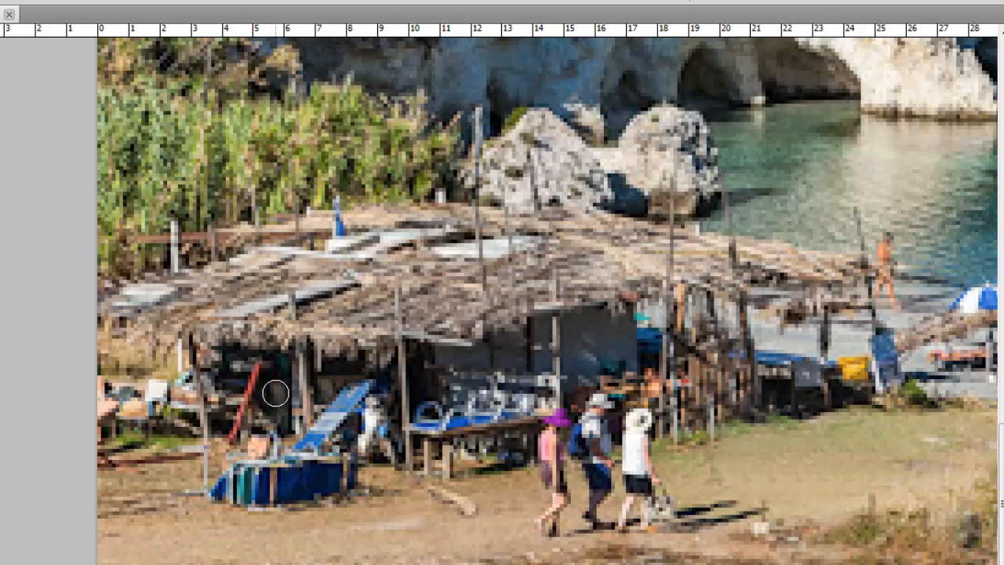
{"action": "left_click", "coordinate": [275, 388], "text": "alt"}
{"action": "mouse_move", "coordinate": [253, 388]}
{"action": "left_mouse_down"}
{"action": "mouse_move", "coordinate": [256, 376]}
{"action": "mouse_move", "coordinate": [237, 404]}
{"action": "mouse_move", "coordinate": [232, 440]}
{"action": "left_mouse_up"}
Clone out the green scrap and the grey patch in the dry grass near the shore.
{"action": "mouse_move", "coordinate": [702, 562]}
{"action": "left_mouse_down"}
{"action": "mouse_move", "coordinate": [455, 558]}
{"action": "mouse_move", "coordinate": [145, 508]}
{"action": "left_mouse_up"}
{"action": "left_click_drag", "start_coordinate": [541, 533], "coordinate": [437, 448]}
{"action": "mouse_move", "coordinate": [736, 545]}
{"action": "left_mouse_down"}
{"action": "mouse_move", "coordinate": [410, 451]}
{"action": "mouse_move", "coordinate": [0, 405]}
{"action": "mouse_move", "coordinate": [0, 456]}
{"action": "left_mouse_up"}
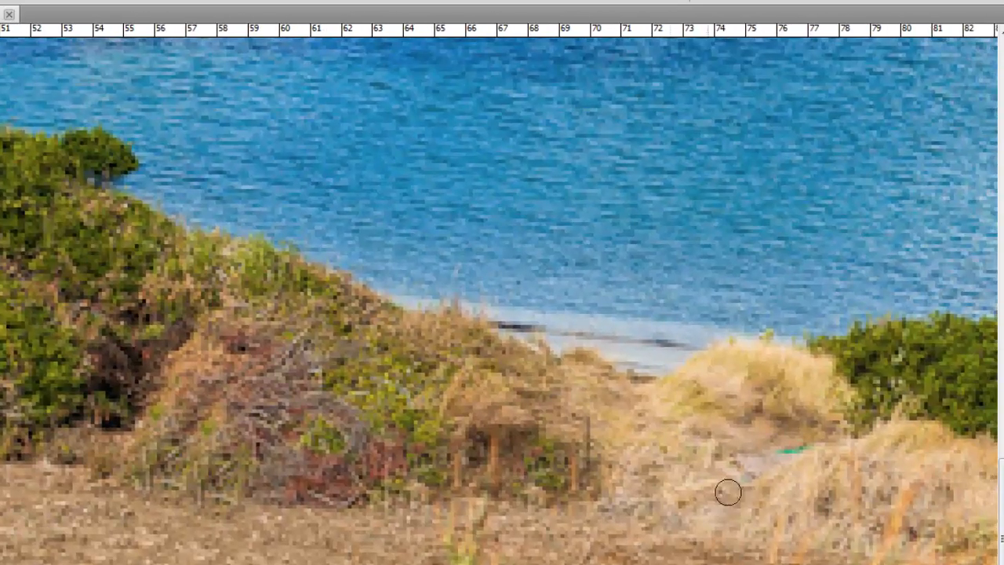
{"action": "left_click", "coordinate": [770, 433], "text": "alt"}
{"action": "mouse_move", "coordinate": [789, 450]}
{"action": "left_mouse_down"}
{"action": "mouse_move", "coordinate": [762, 448]}
{"action": "mouse_move", "coordinate": [737, 463]}
{"action": "mouse_move", "coordinate": [746, 477]}
{"action": "left_mouse_up"}
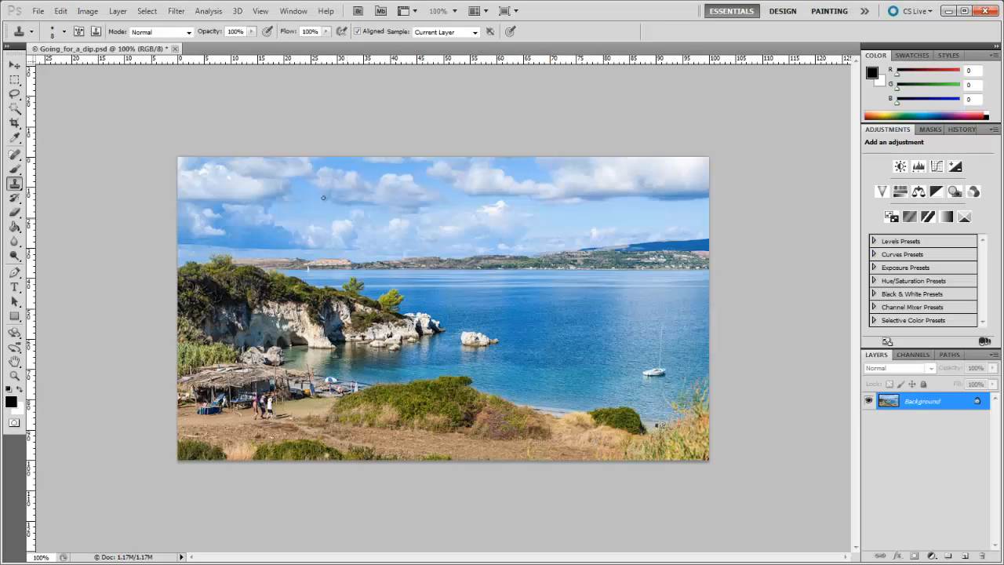
Fit the whole photo on screen and add Curves and Hue/Saturation adjustment layers above the Background.
{"action": "left_click", "coordinate": [14, 376]}
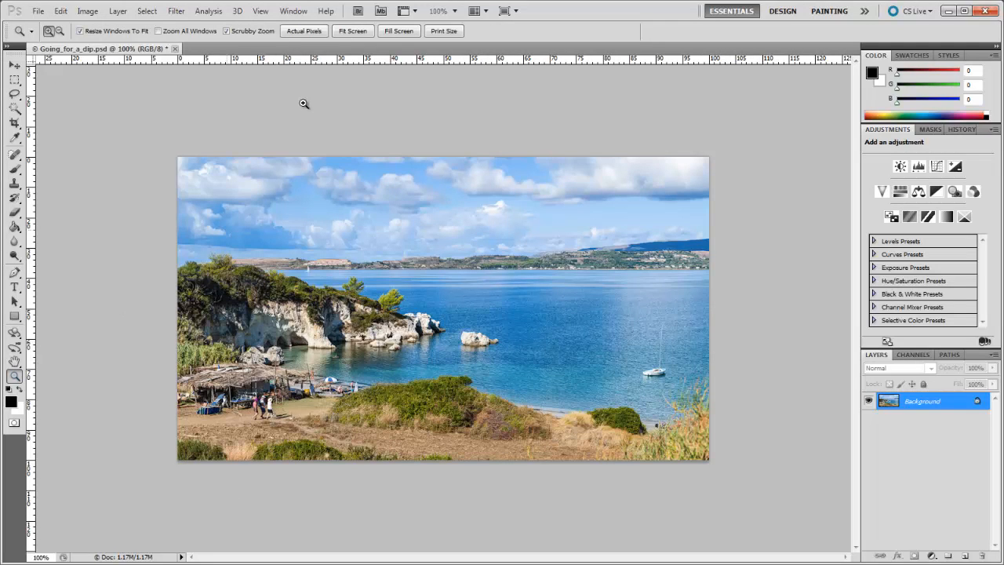
{"action": "left_click", "coordinate": [353, 32]}
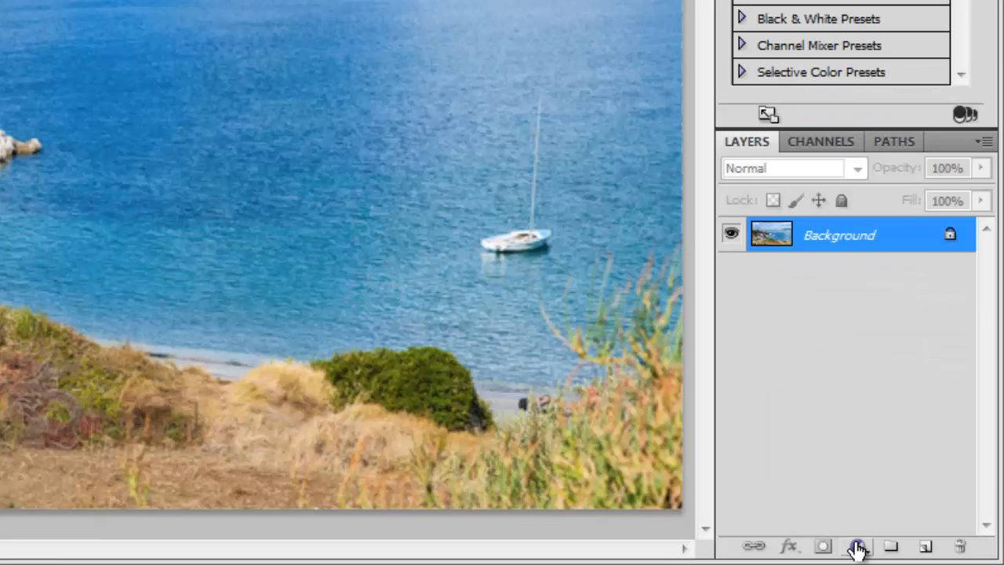
{"action": "left_click", "coordinate": [932, 556]}
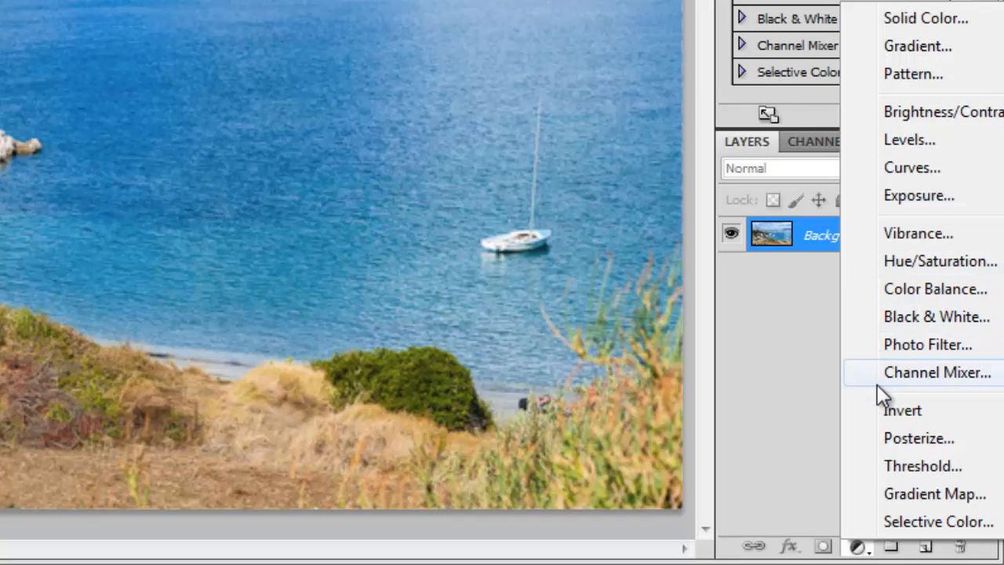
{"action": "left_click", "coordinate": [888, 167]}
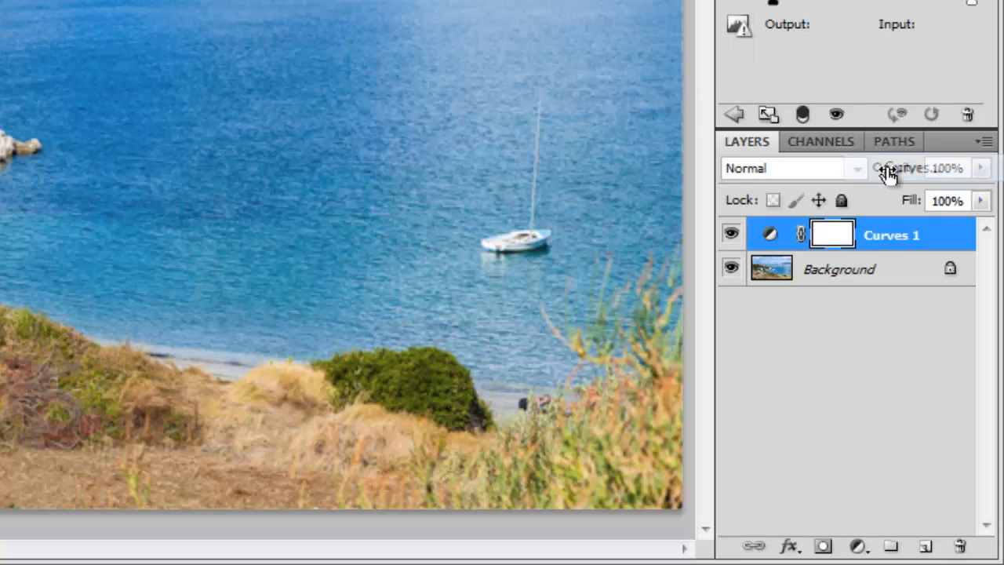
{"action": "left_click", "coordinate": [858, 547]}
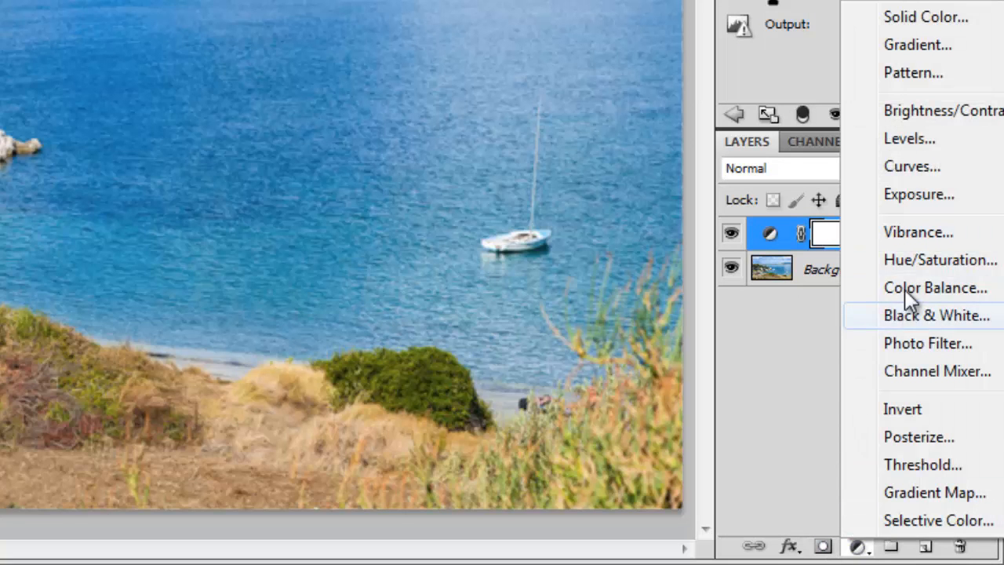
{"action": "left_click", "coordinate": [908, 256]}
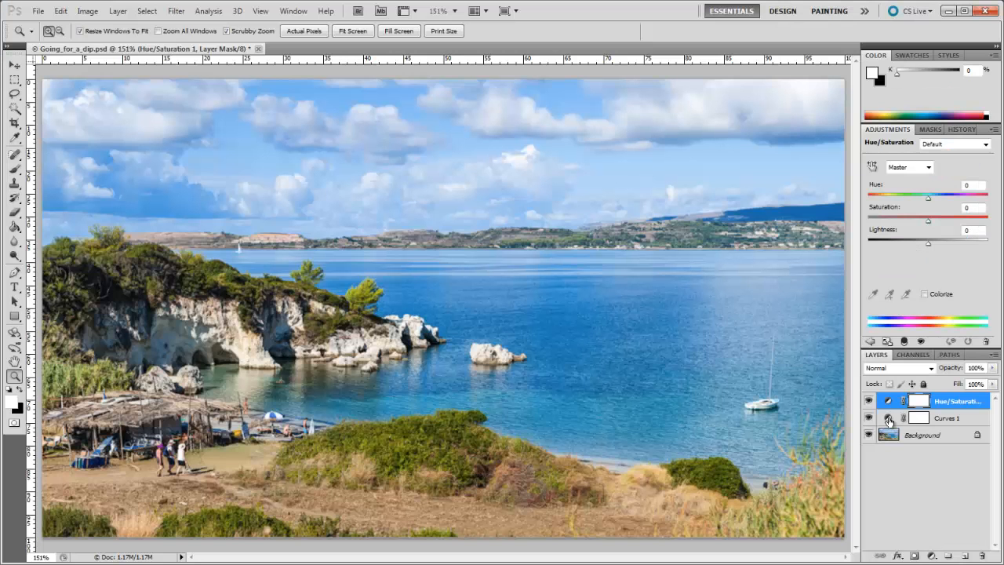
Darken the midtones in the Curves layer with a point at input 131, output 99, and select the Hue/Saturation layer.
{"action": "left_click", "coordinate": [888, 421]}
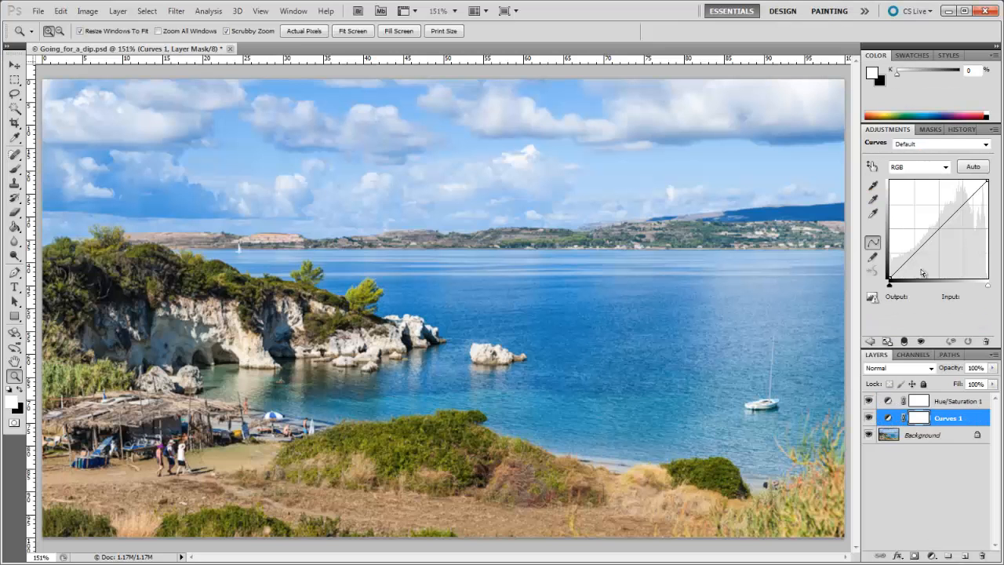
{"action": "left_click_drag", "start_coordinate": [934, 234], "coordinate": [940, 240]}
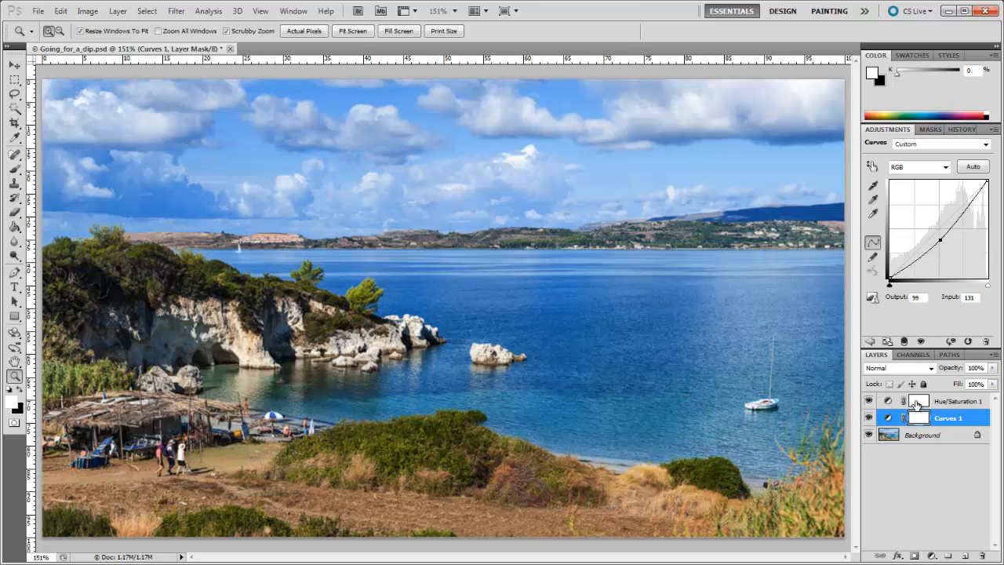
{"action": "left_click", "coordinate": [917, 404]}
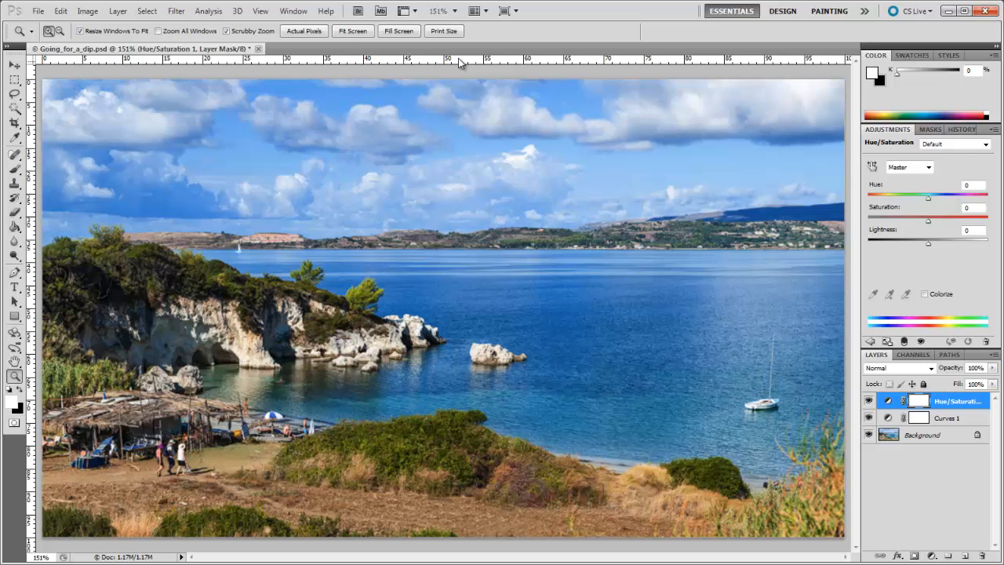
Place a horizontal guide along the horizon and ready the Gradient tool with black as the foreground colour.
{"action": "left_click_drag", "start_coordinate": [459, 67], "coordinate": [428, 242]}
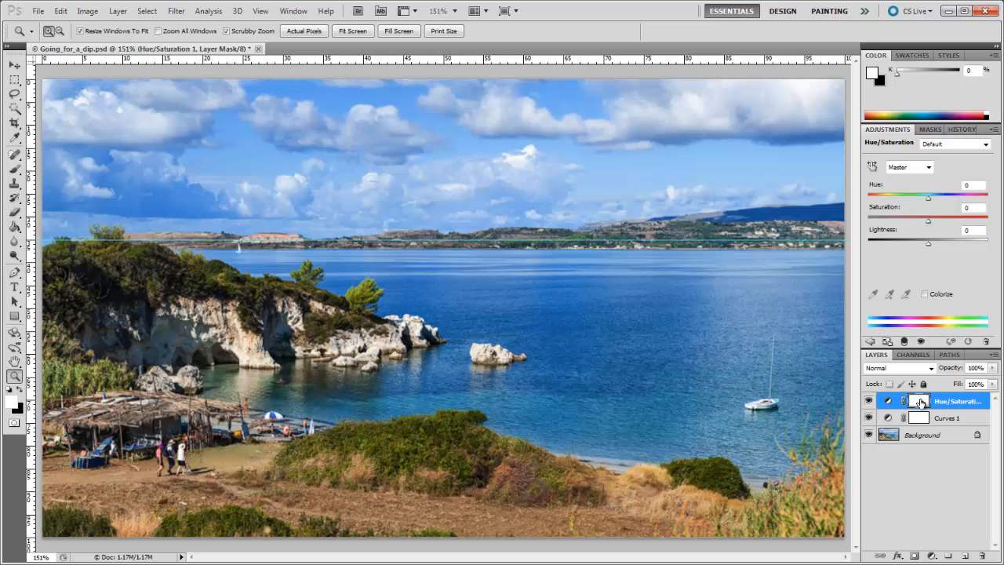
{"action": "key", "text": "x"}
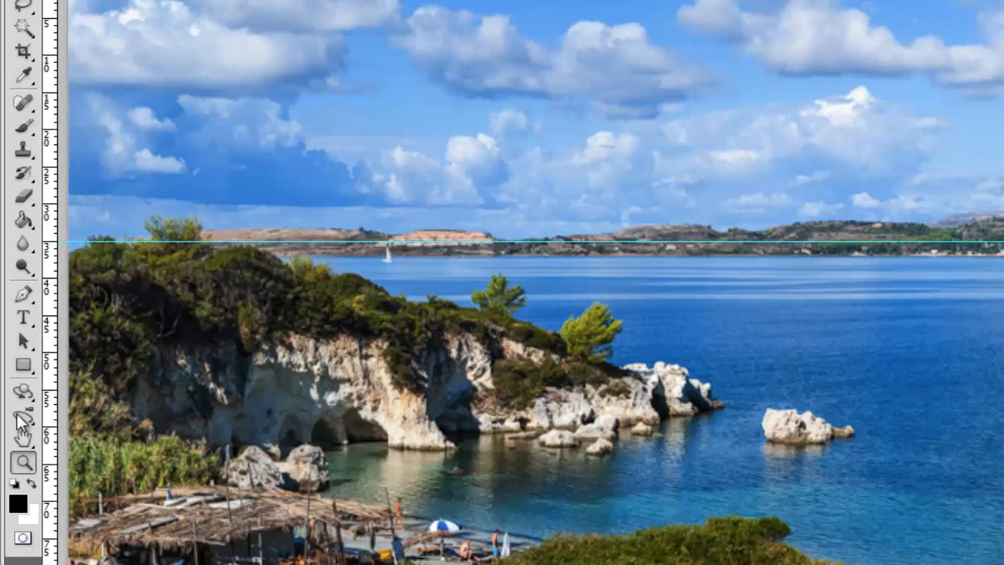
{"action": "left_click", "coordinate": [25, 222]}
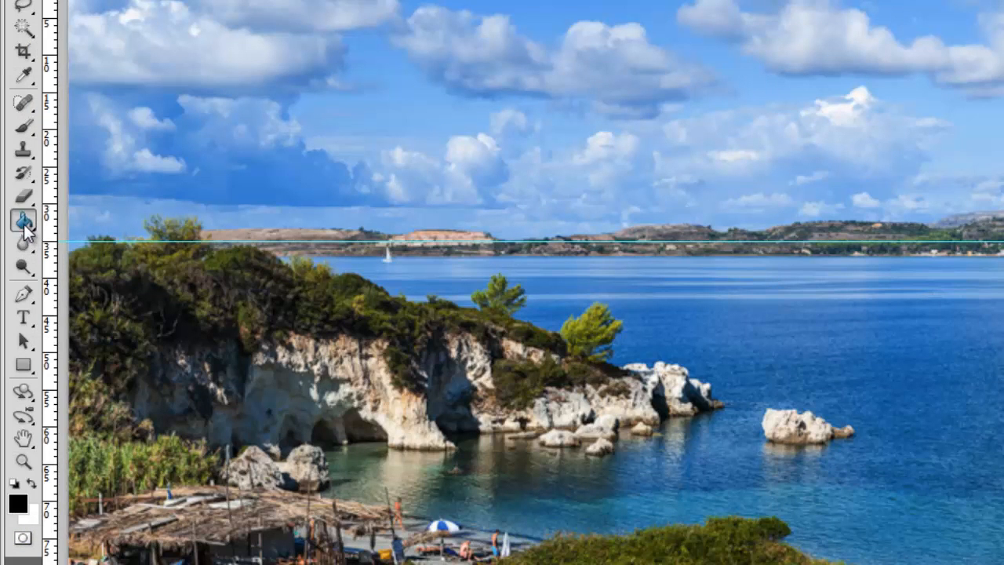
{"action": "left_click_drag", "start_coordinate": [24, 223], "coordinate": [87, 223]}
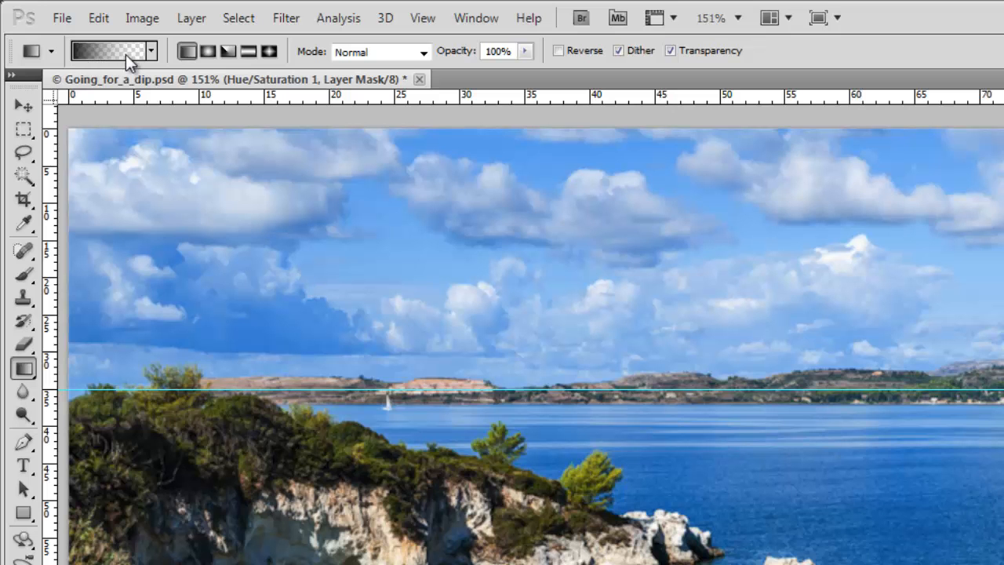
Set the gradient to the Foreground to Transparent preset.
{"action": "left_click", "coordinate": [116, 54]}
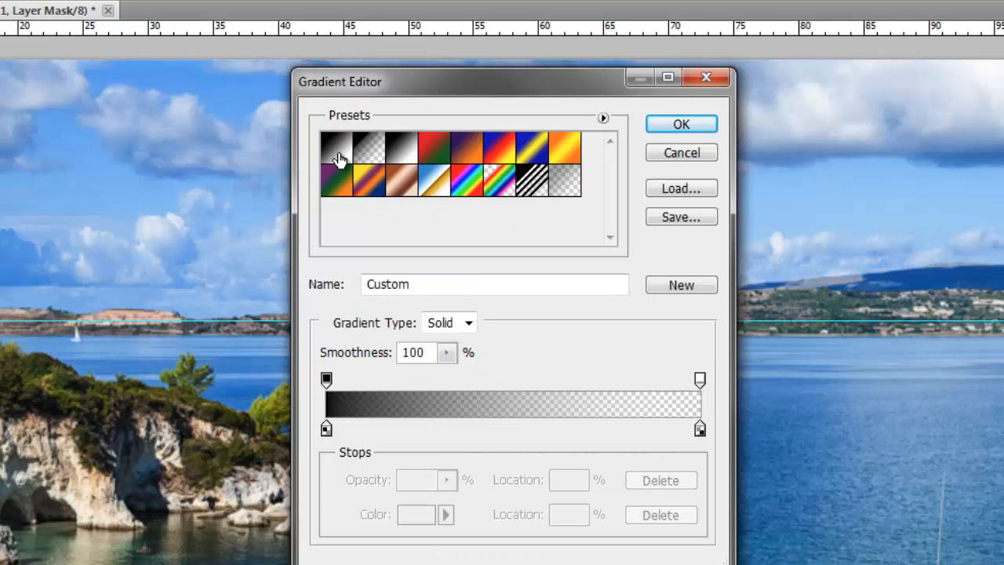
{"action": "left_click", "coordinate": [651, 229]}
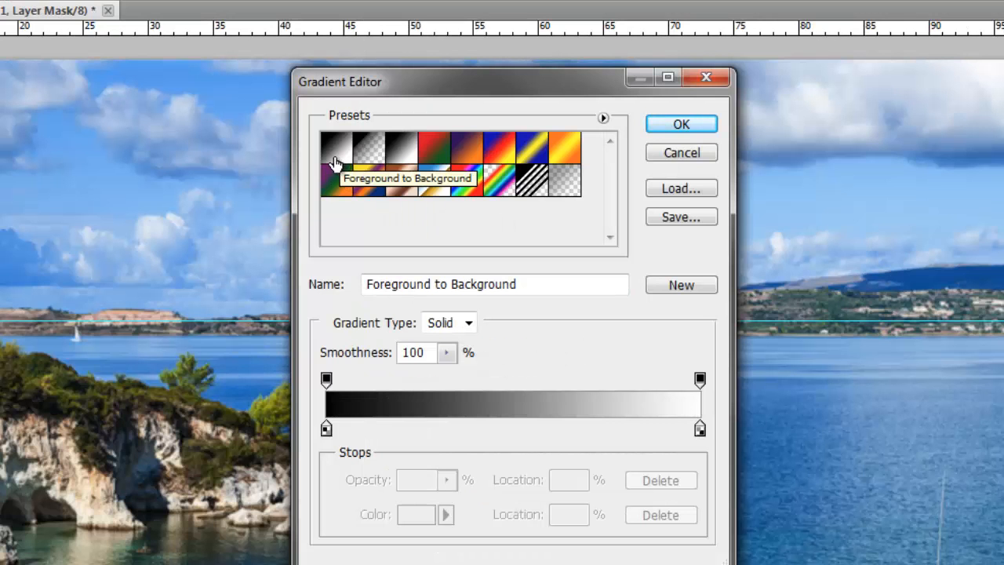
{"action": "left_click", "coordinate": [368, 160]}
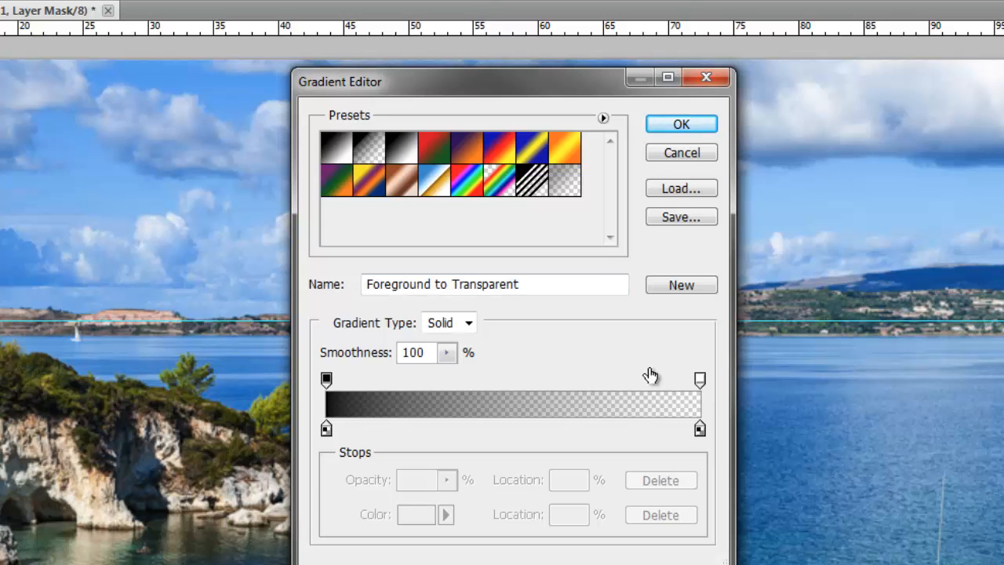
{"action": "left_click", "coordinate": [688, 126]}
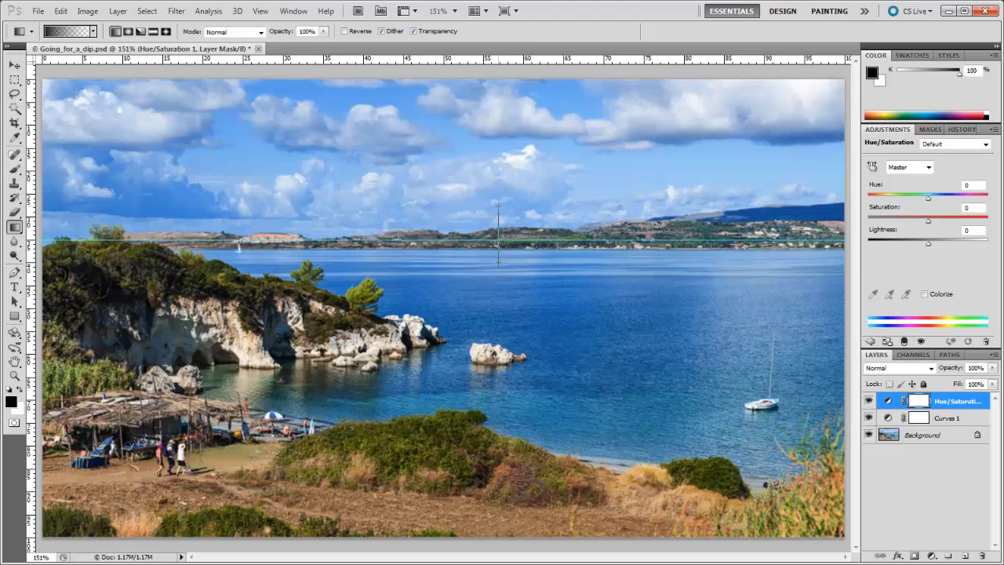
Mask the Hue/Saturation layer below the horizon with a short black gradient across the guide, and shift its hue to +95.
{"action": "left_click_drag", "start_coordinate": [498, 240], "coordinate": [498, 206]}
{"action": "left_click", "coordinate": [918, 406], "text": "alt"}
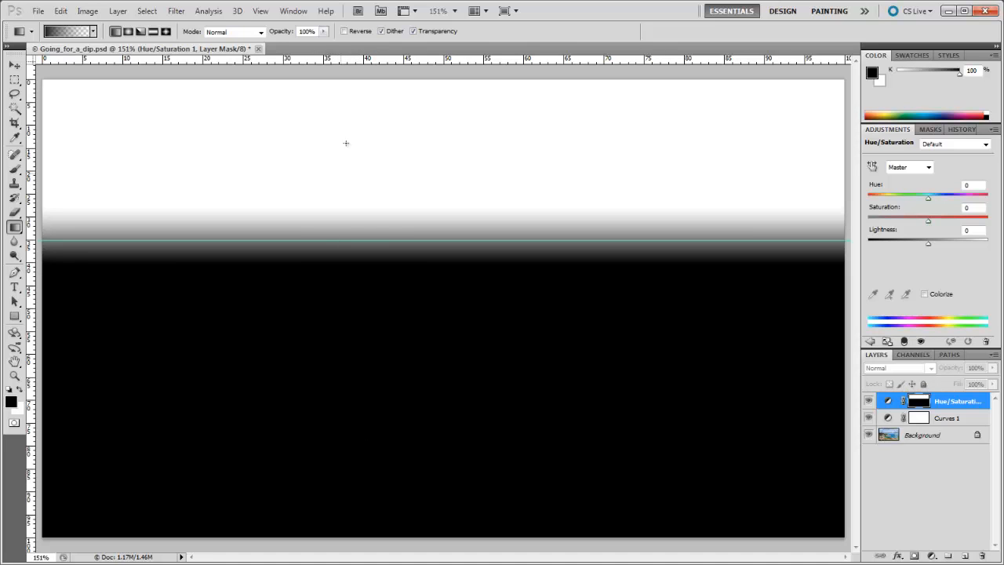
{"action": "left_click", "coordinate": [884, 441]}
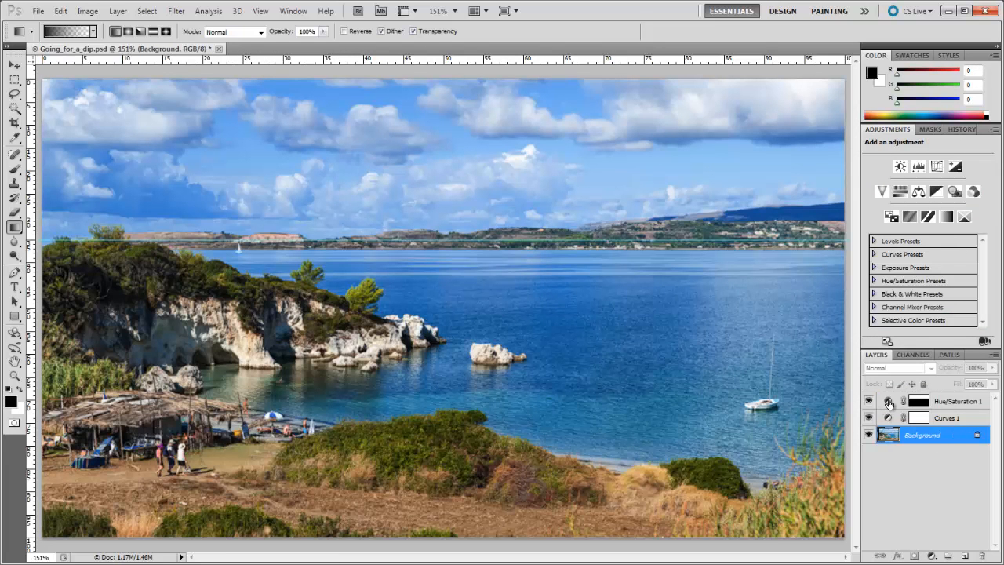
{"action": "left_click", "coordinate": [889, 403]}
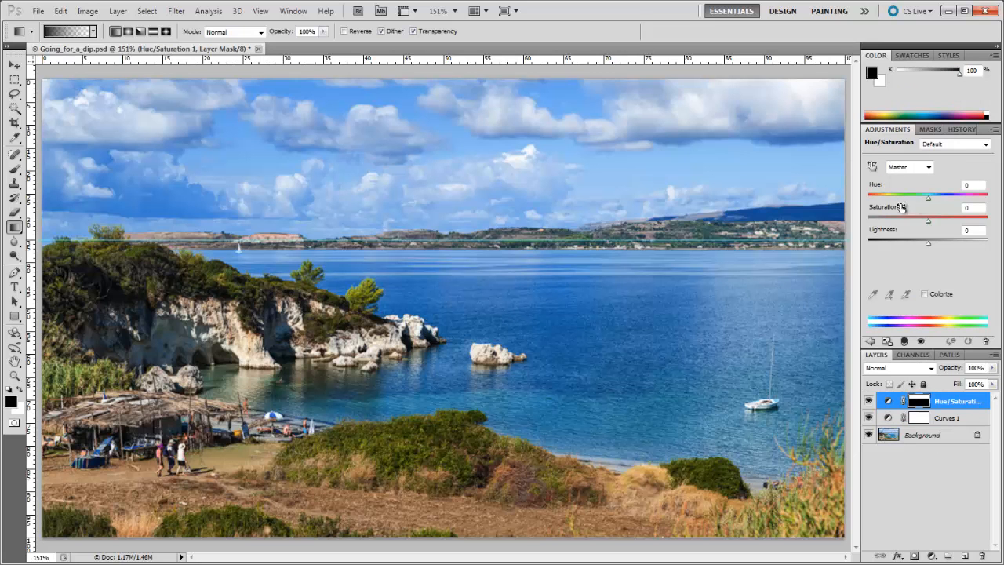
{"action": "left_click_drag", "start_coordinate": [929, 202], "coordinate": [970, 212]}
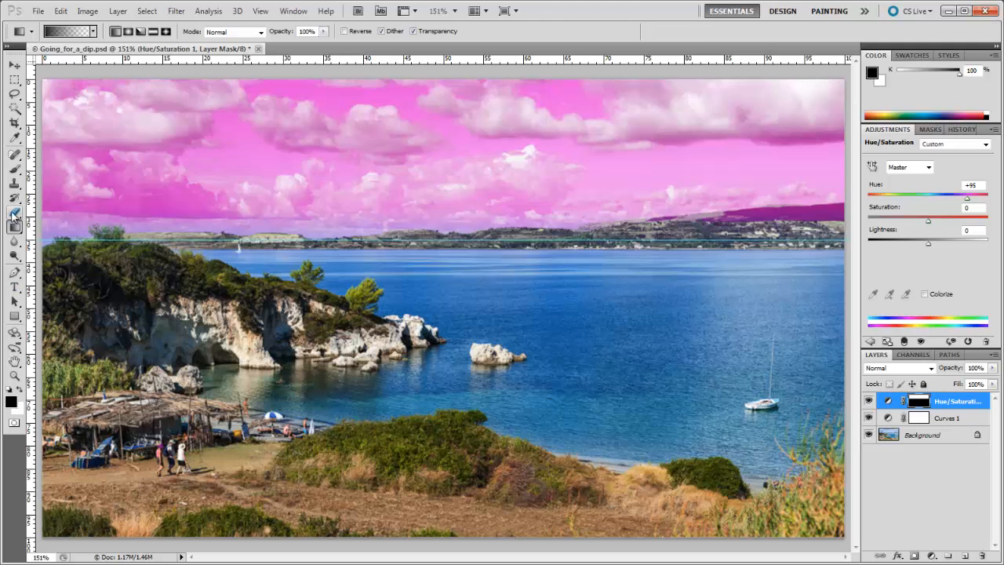
Refine the Hue/Saturation mask with a 45 px brush, black over the distant hills and white over the sky above them.
{"action": "left_click", "coordinate": [14, 169]}
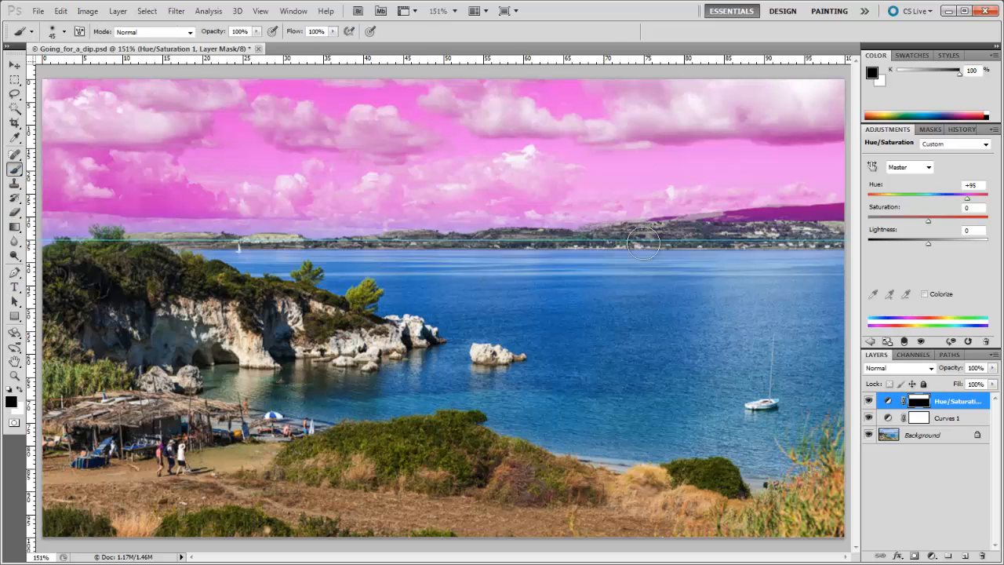
{"action": "mouse_move", "coordinate": [731, 231]}
{"action": "left_mouse_down"}
{"action": "mouse_move", "coordinate": [836, 218]}
{"action": "mouse_move", "coordinate": [801, 232]}
{"action": "mouse_move", "coordinate": [692, 239]}
{"action": "mouse_move", "coordinate": [718, 227]}
{"action": "mouse_move", "coordinate": [632, 244]}
{"action": "mouse_move", "coordinate": [61, 261]}
{"action": "left_mouse_up"}
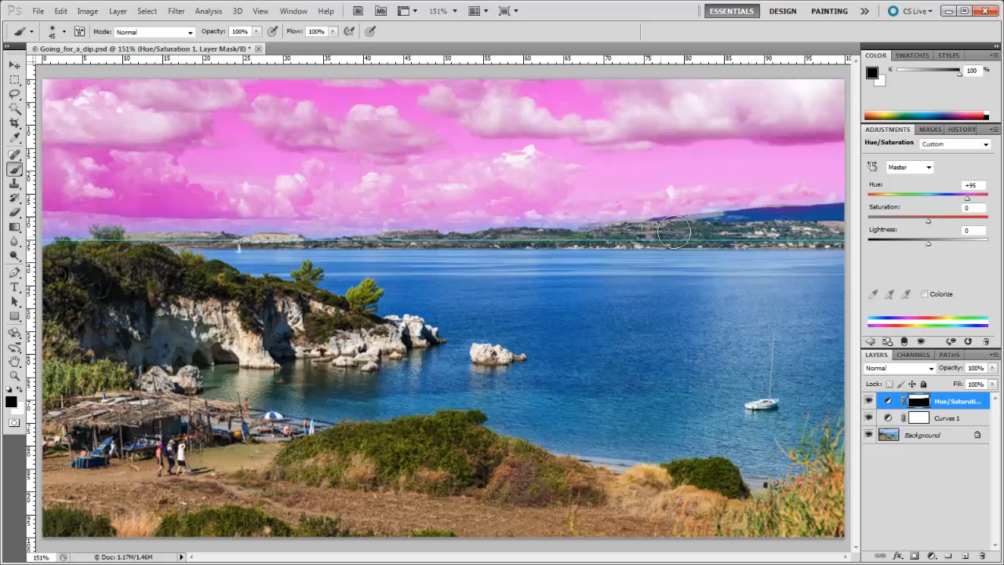
{"action": "mouse_move", "coordinate": [772, 232]}
{"action": "left_mouse_down"}
{"action": "mouse_move", "coordinate": [841, 198]}
{"action": "mouse_move", "coordinate": [816, 226]}
{"action": "mouse_move", "coordinate": [812, 211]}
{"action": "left_mouse_up"}
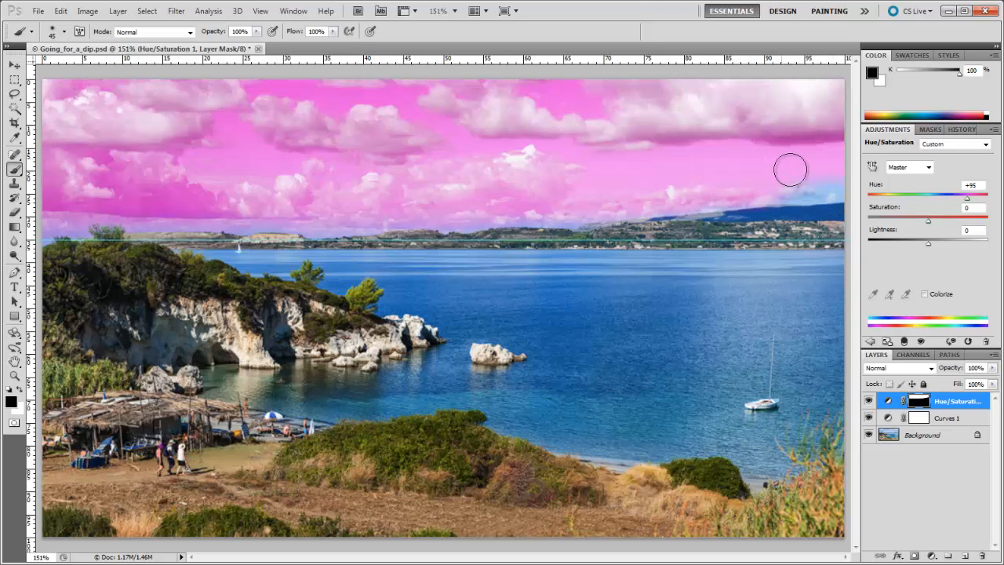
{"action": "key", "text": "x"}
{"action": "mouse_move", "coordinate": [789, 181]}
{"action": "left_mouse_down"}
{"action": "mouse_move", "coordinate": [782, 184]}
{"action": "mouse_move", "coordinate": [848, 181]}
{"action": "left_mouse_up"}
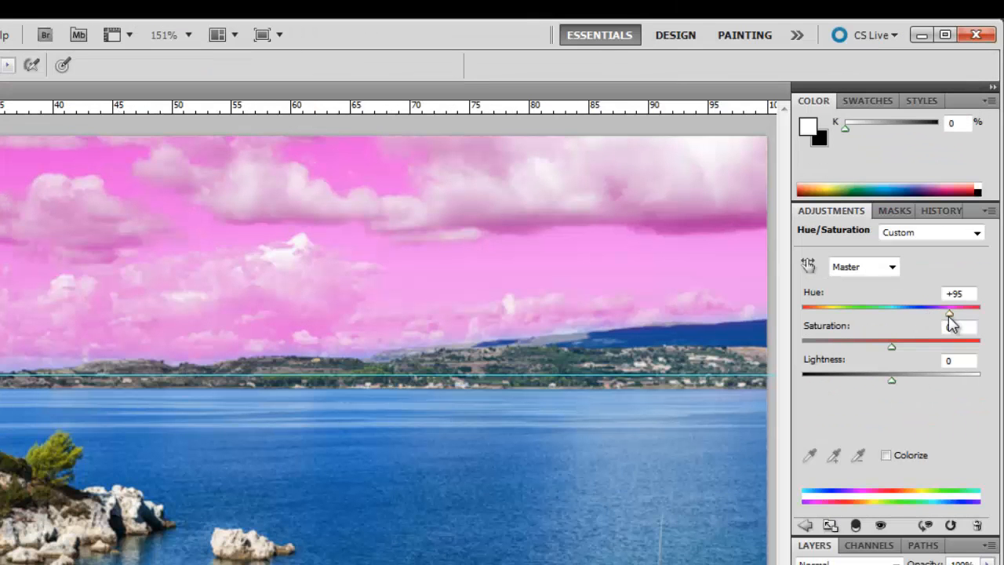
Set the Hue/Saturation layer's hue to +3 and saturation to -33, and paint the grey patch at its mask's right edge black.
{"action": "left_click_drag", "start_coordinate": [948, 315], "coordinate": [892, 325]}
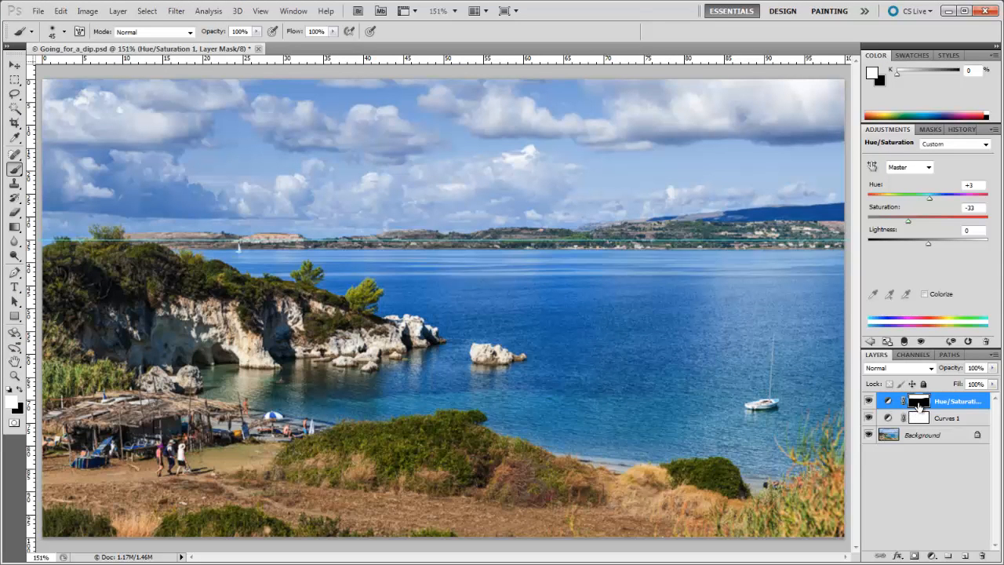
{"action": "left_click", "coordinate": [917, 404], "text": "alt"}
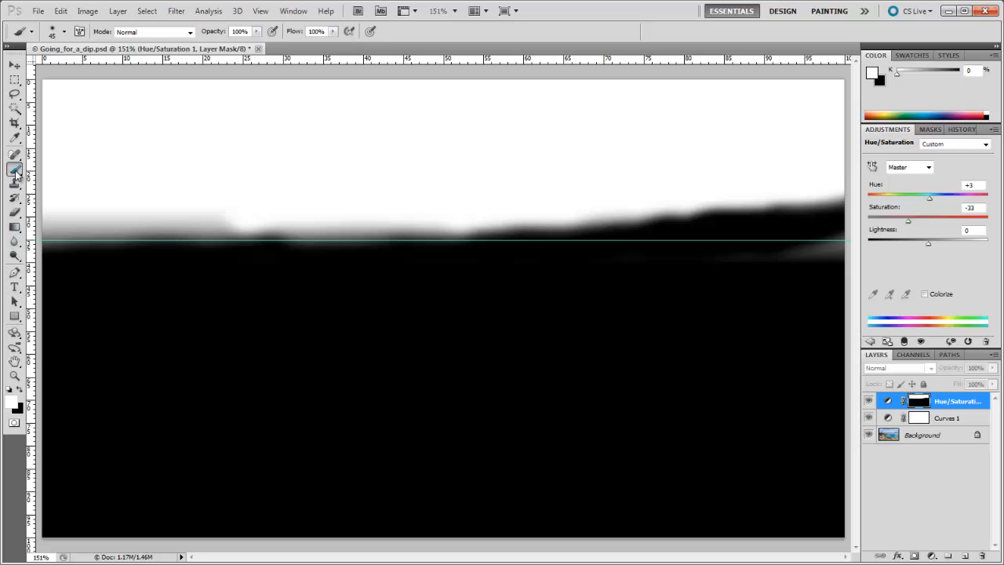
{"action": "left_click", "coordinate": [21, 392]}
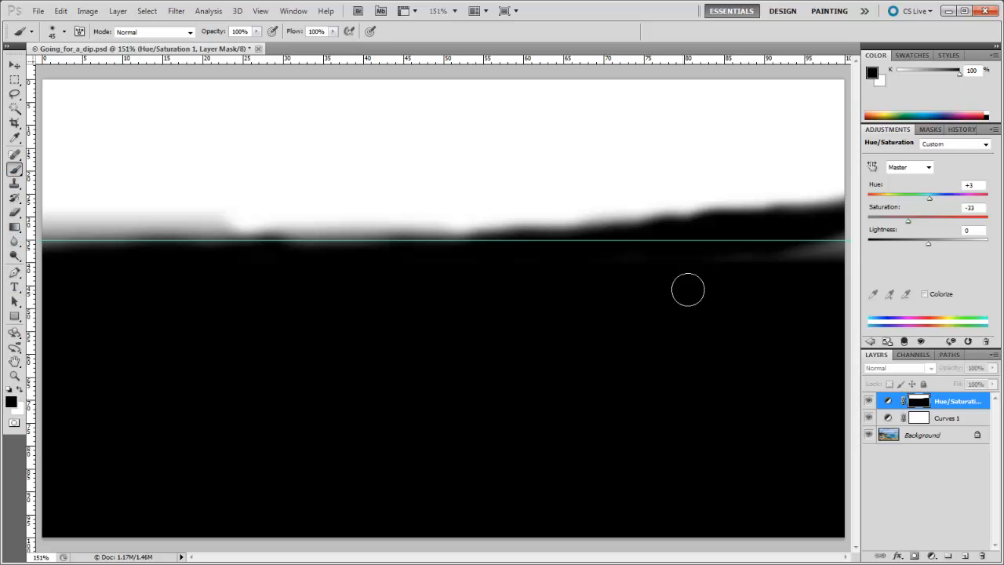
{"action": "mouse_move", "coordinate": [845, 244]}
{"action": "left_mouse_down"}
{"action": "mouse_move", "coordinate": [699, 295]}
{"action": "mouse_move", "coordinate": [491, 337]}
{"action": "mouse_move", "coordinate": [433, 322]}
{"action": "mouse_move", "coordinate": [789, 289]}
{"action": "mouse_move", "coordinate": [744, 350]}
{"action": "mouse_move", "coordinate": [771, 371]}
{"action": "left_mouse_up"}
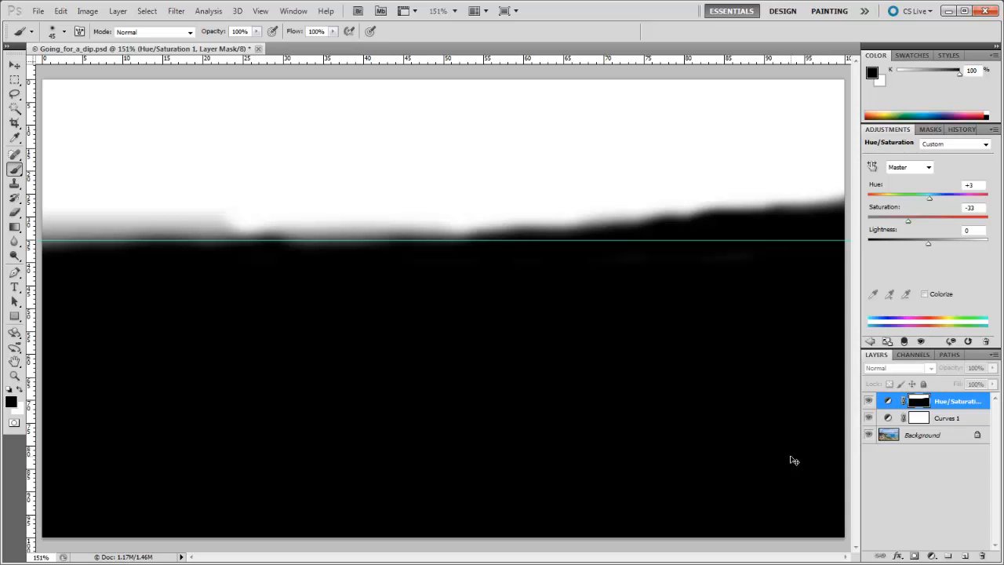
Copy the whole Hue/Saturation mask onto the Curves layer's mask and invert the copy.
{"action": "key", "text": "ctrl+a"}
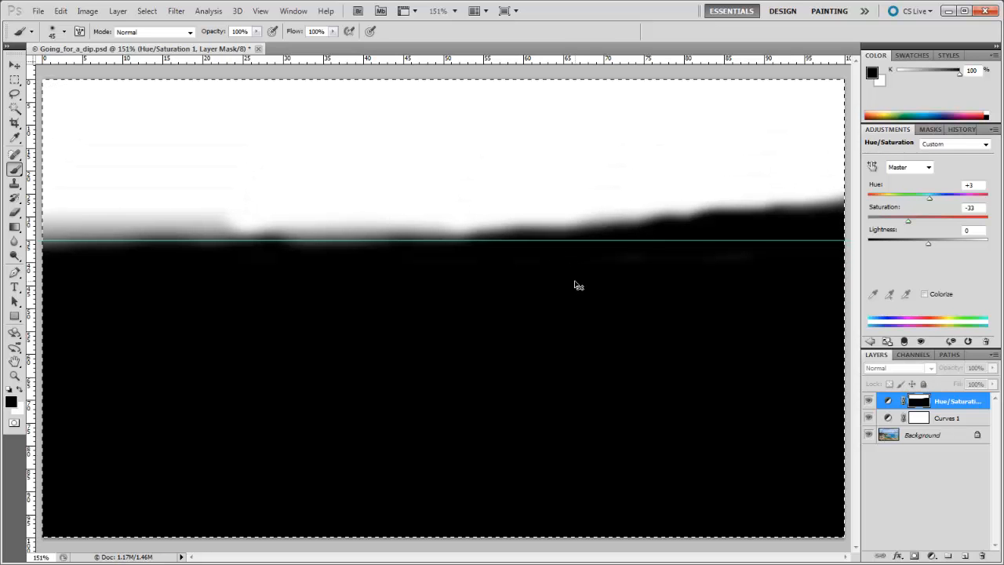
{"action": "left_click", "coordinate": [922, 420], "text": "alt"}
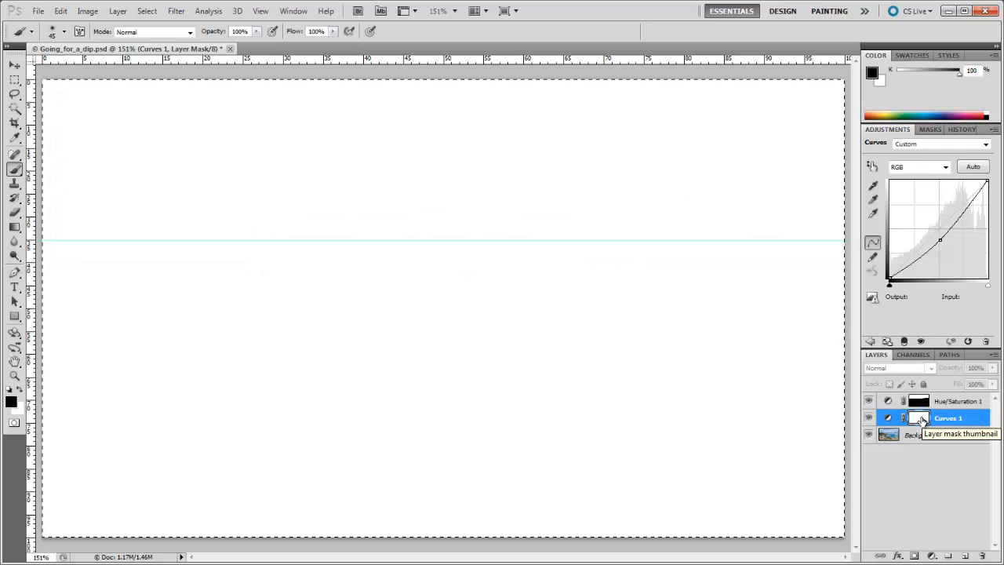
{"action": "key", "text": "ctrl+v"}
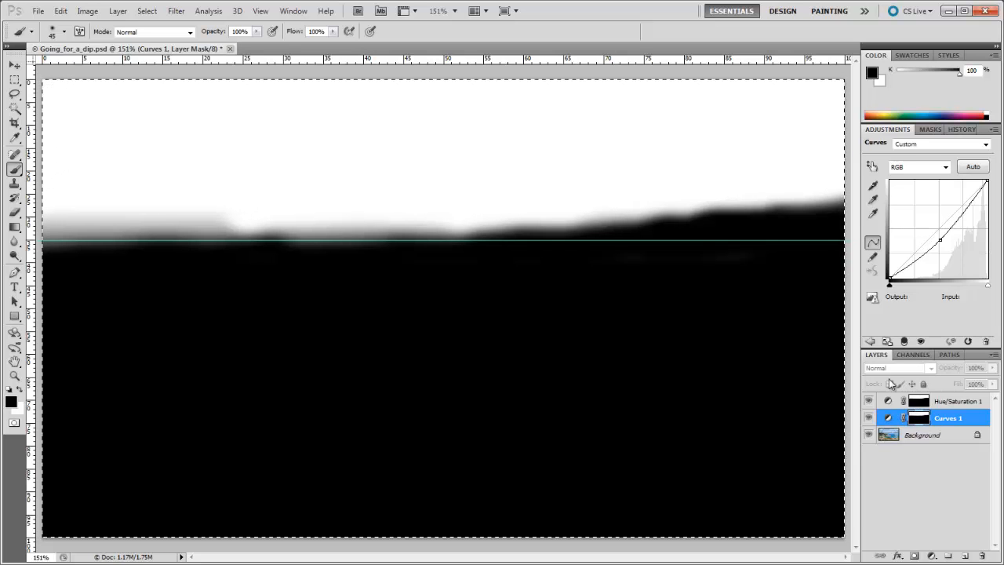
{"action": "left_click", "coordinate": [83, 13]}
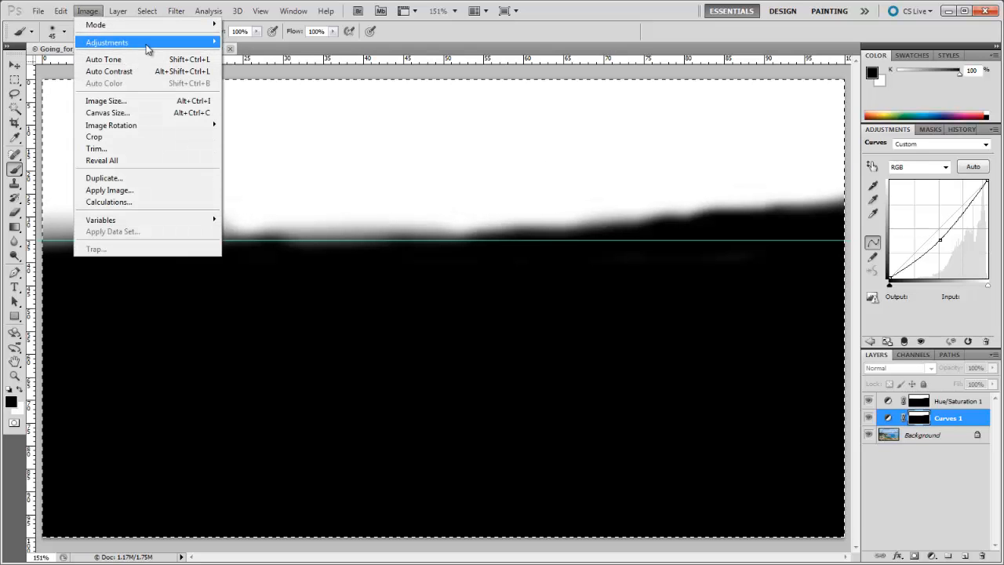
{"action": "mouse_move", "coordinate": [147, 49]}
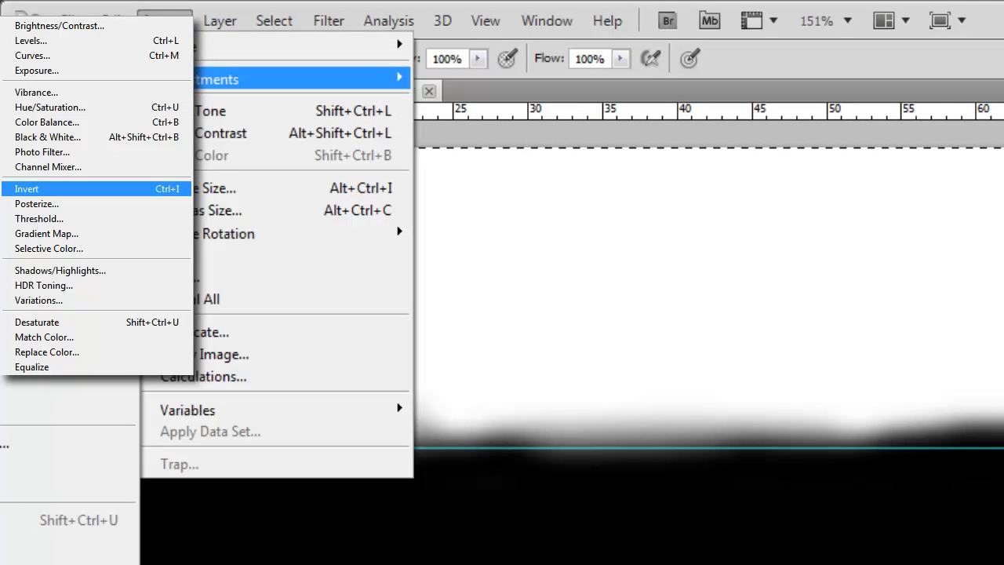
{"action": "left_click", "coordinate": [48, 188]}
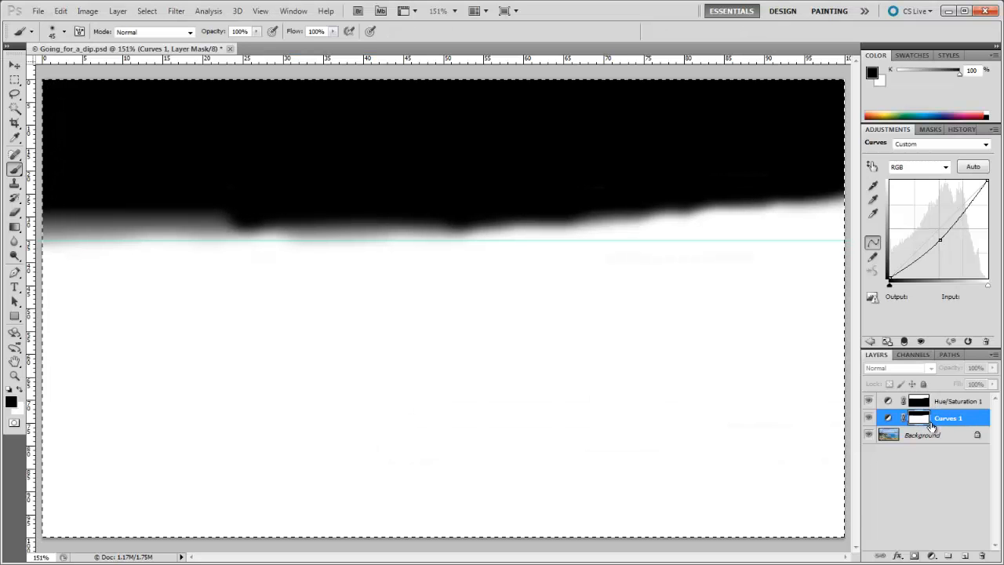
Return to the photo view and move the Curves midtone point to input 136, output 114.
{"action": "left_click", "coordinate": [884, 436]}
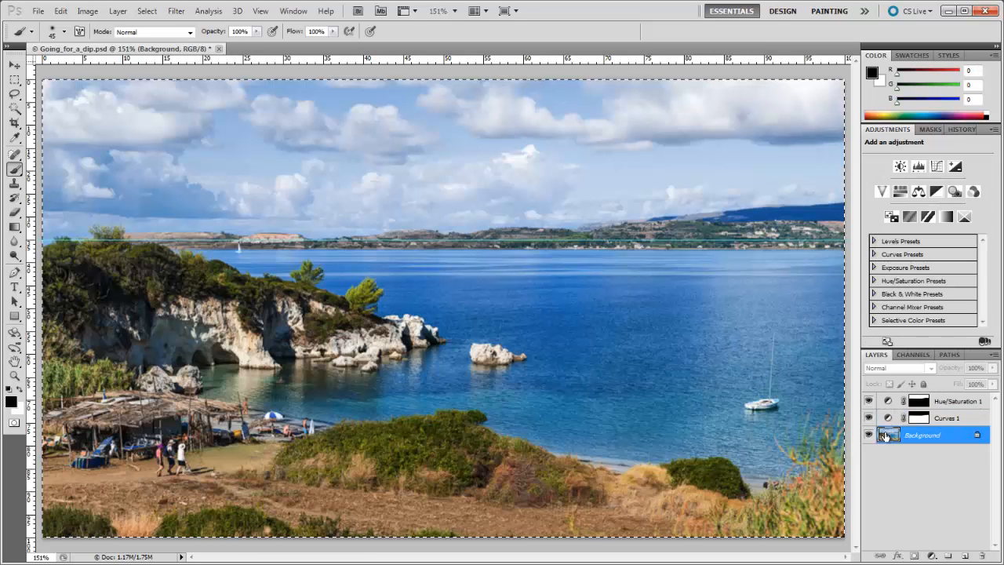
{"action": "left_click", "coordinate": [887, 418]}
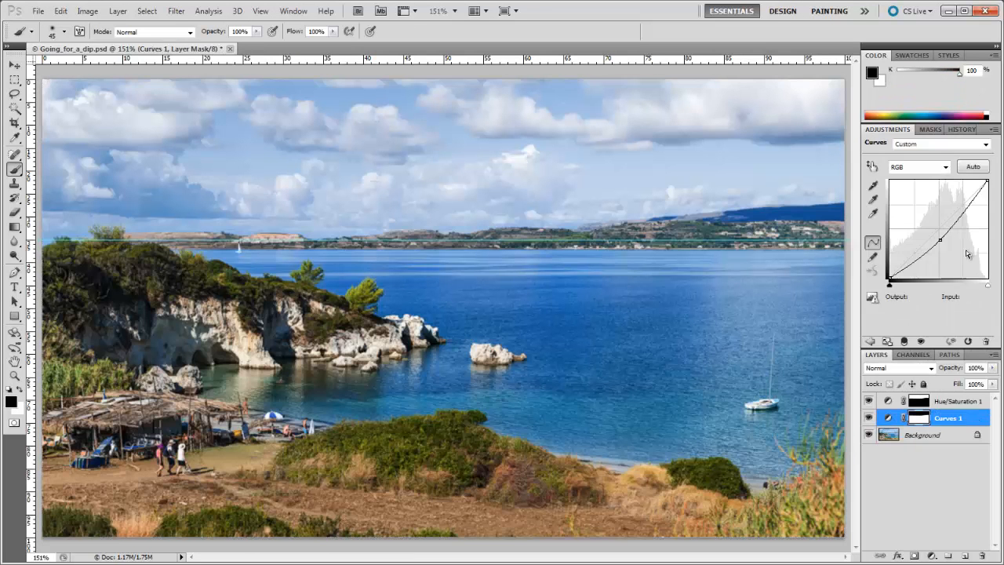
{"action": "mouse_move", "coordinate": [940, 238]}
{"action": "left_mouse_down"}
{"action": "mouse_move", "coordinate": [933, 203]}
{"action": "mouse_move", "coordinate": [966, 266]}
{"action": "mouse_move", "coordinate": [930, 213]}
{"action": "mouse_move", "coordinate": [946, 242]}
{"action": "mouse_move", "coordinate": [942, 233]}
{"action": "left_mouse_up"}
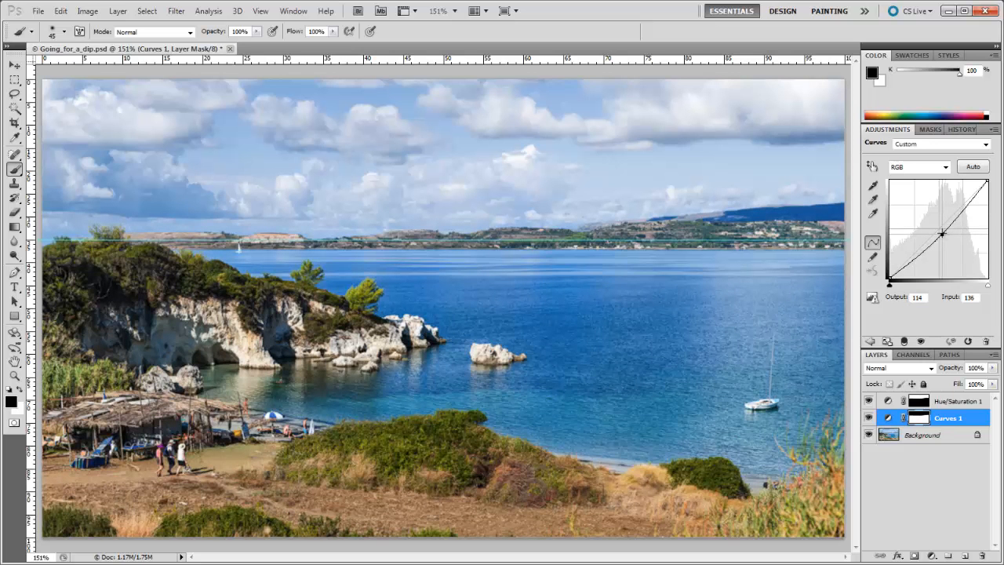